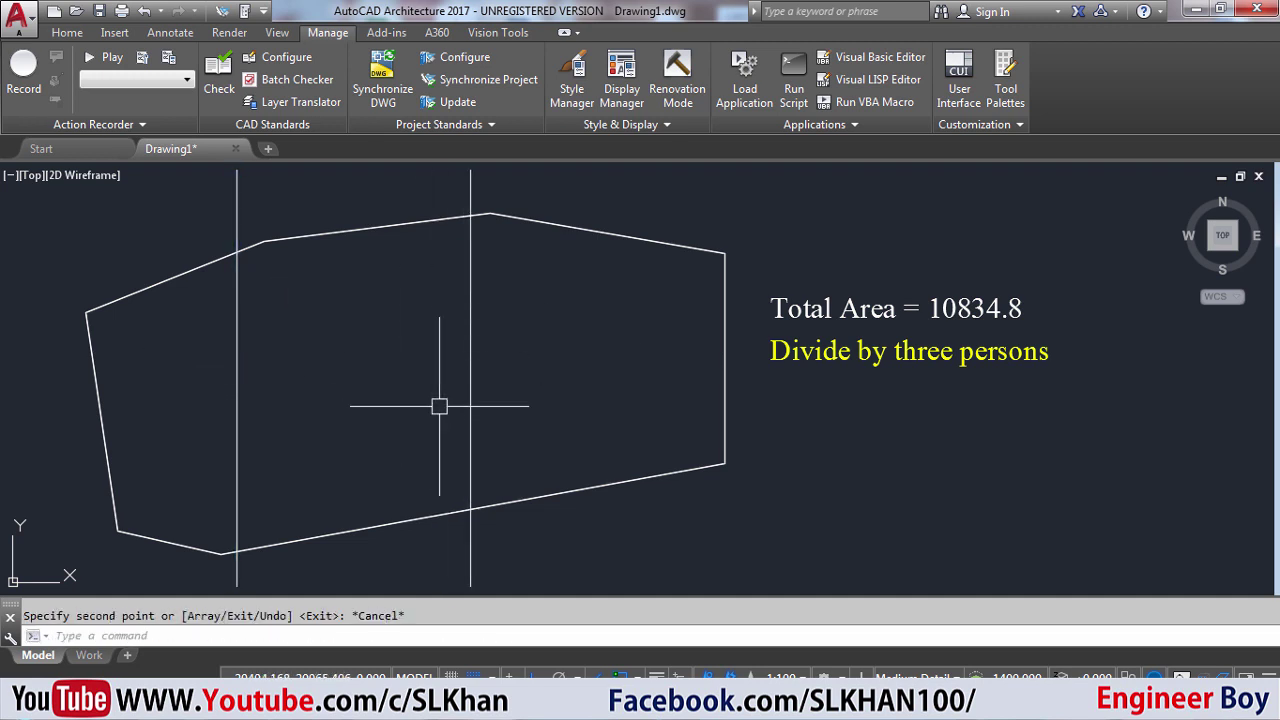
Erase the right vertical line, leaving one line crossing the polygon near its left edge
left_click(480, 355)
left_click(434, 374)
key("Delete")
type("e")
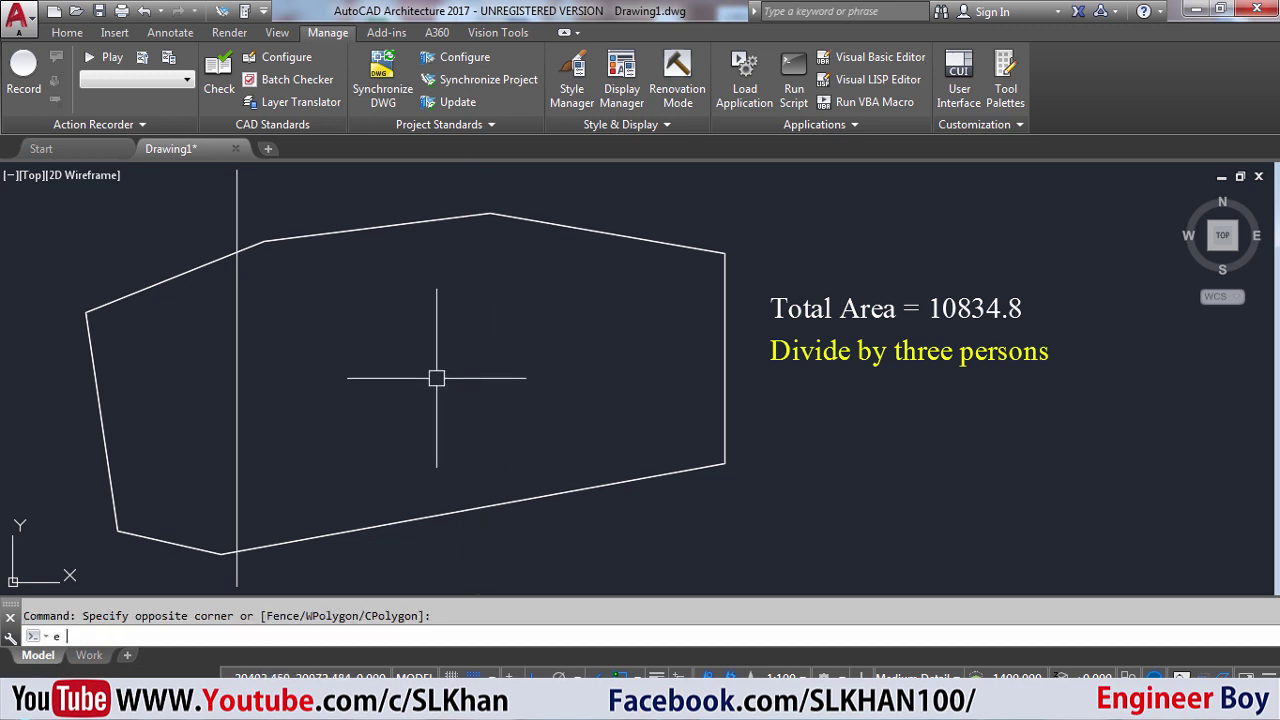
key("Return")
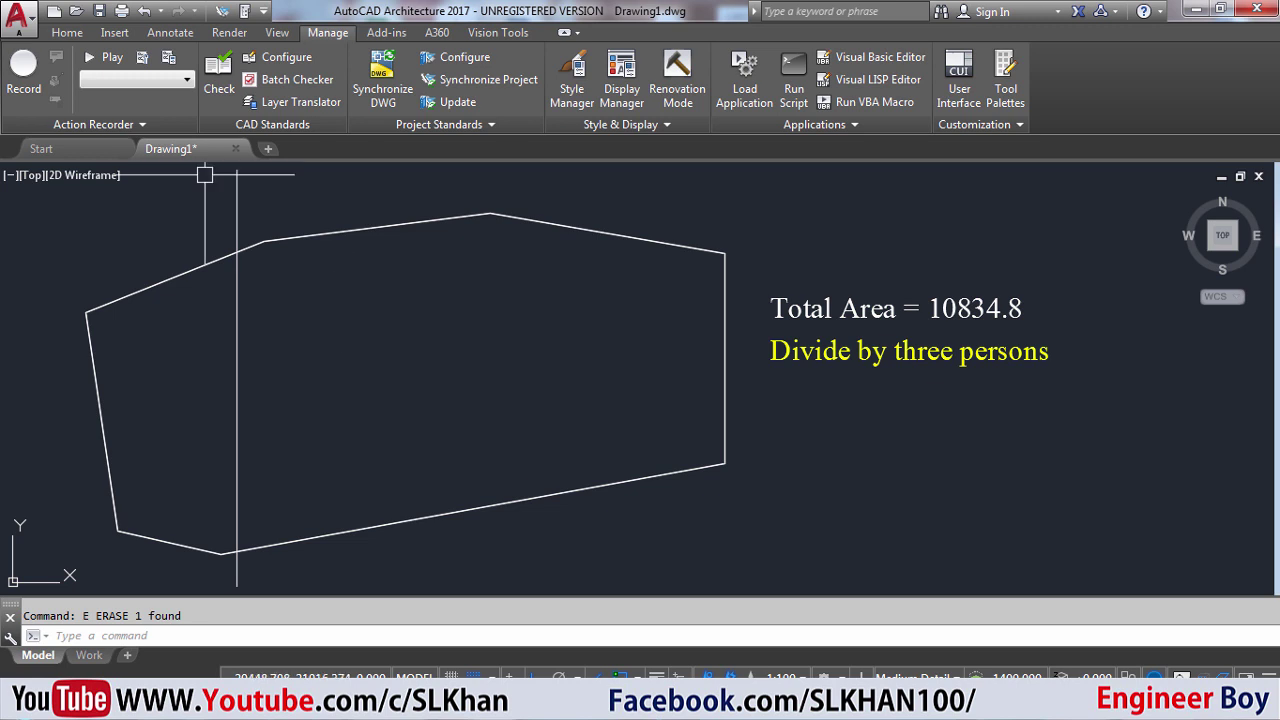
left_click(78, 34)
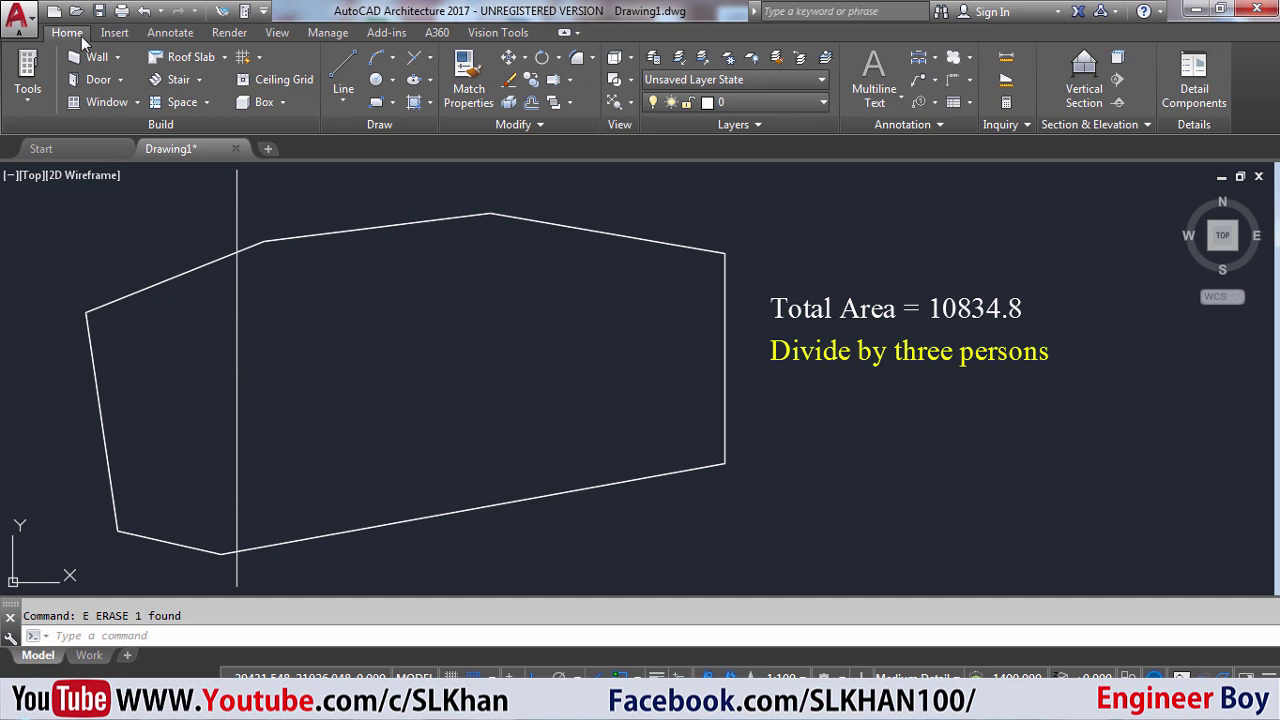
left_click(330, 33)
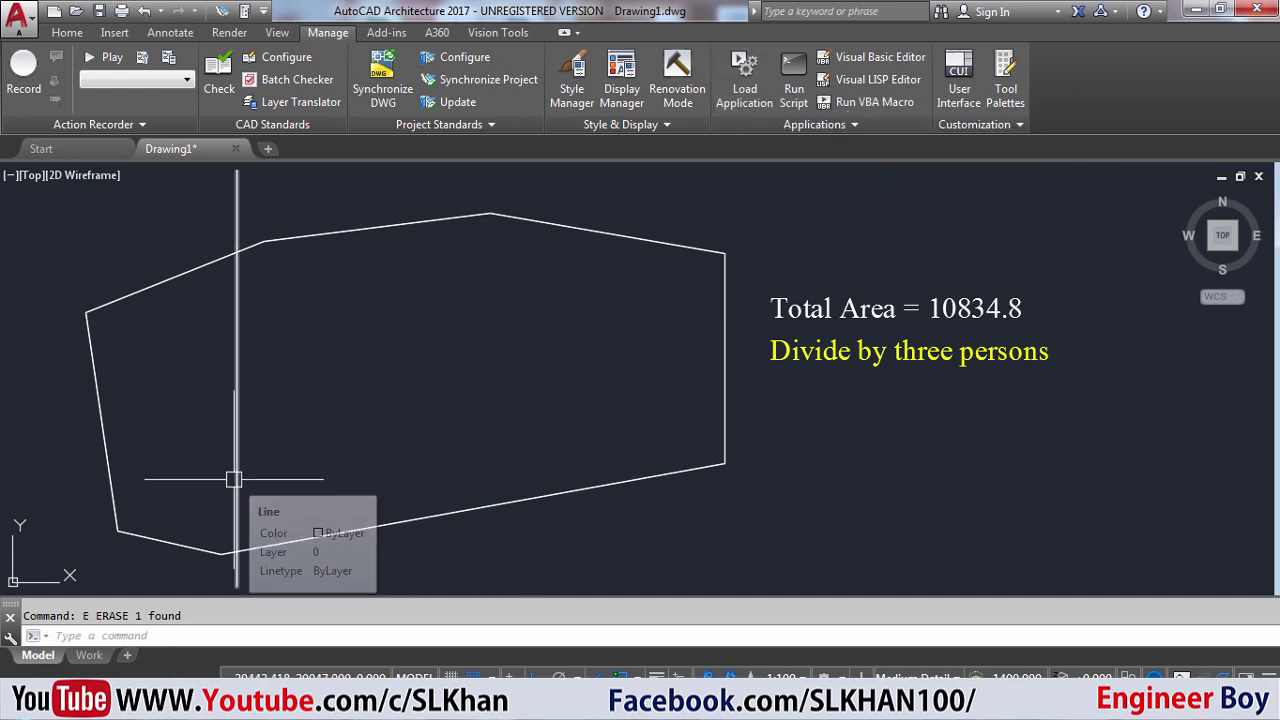
Load CD.VLX from the Desktop with APPLOAD and close the loader dialog
type("ppload")
key("Return")
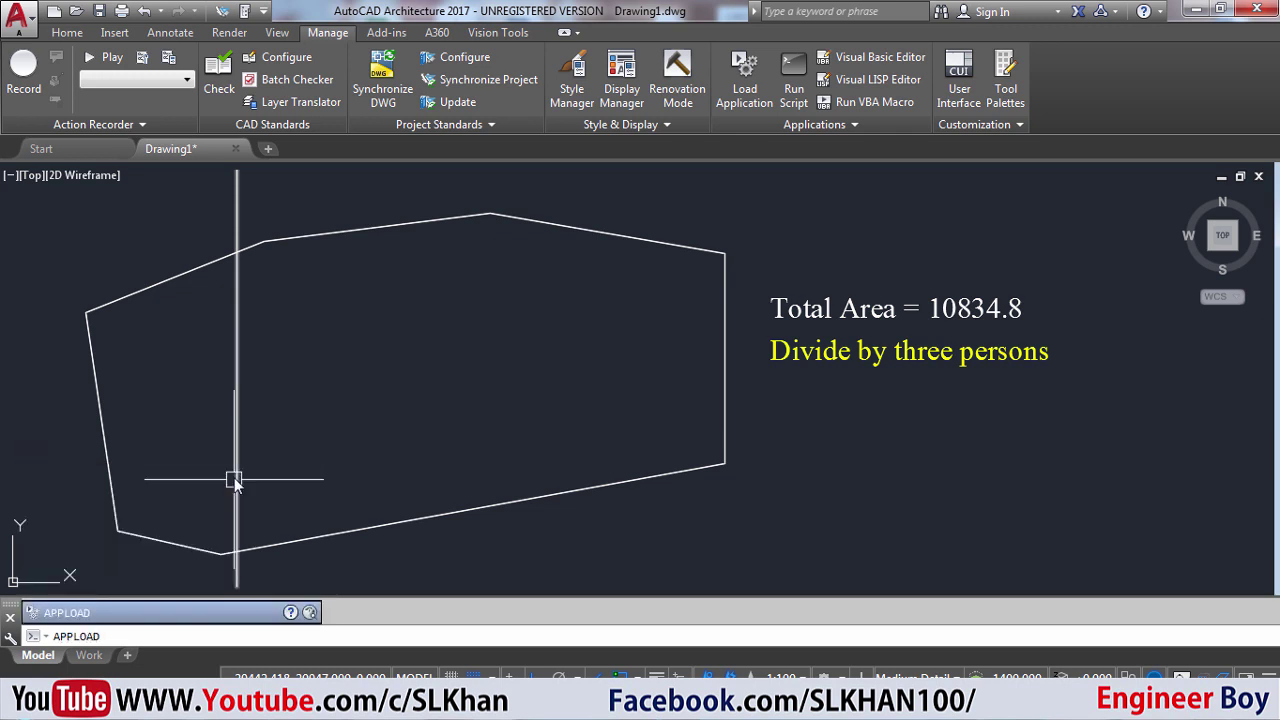
key("Return")
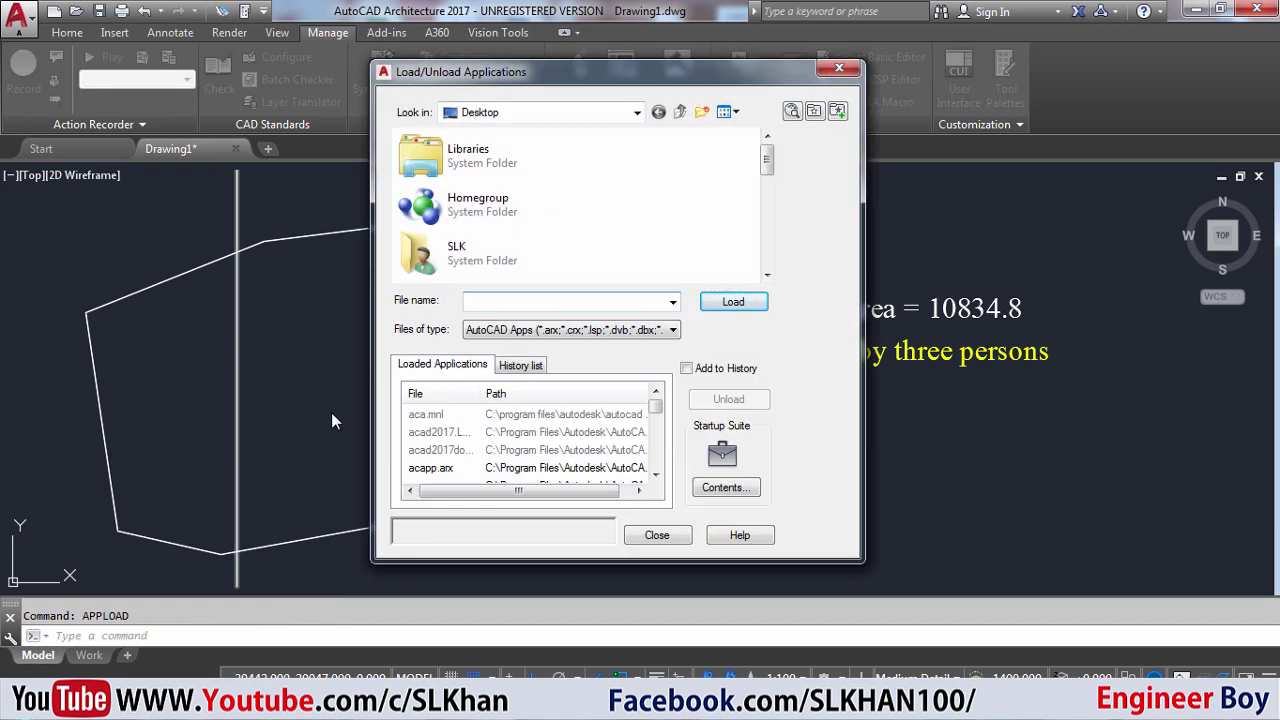
left_click(533, 114)
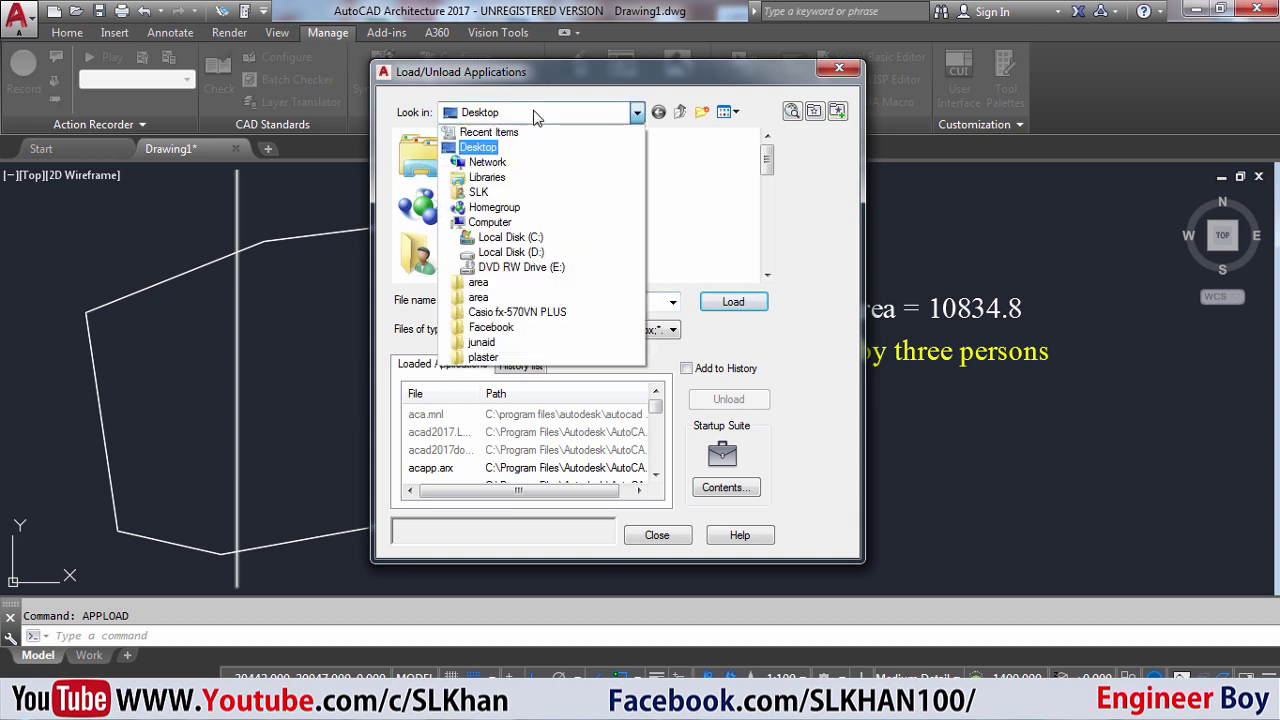
left_click(483, 148)
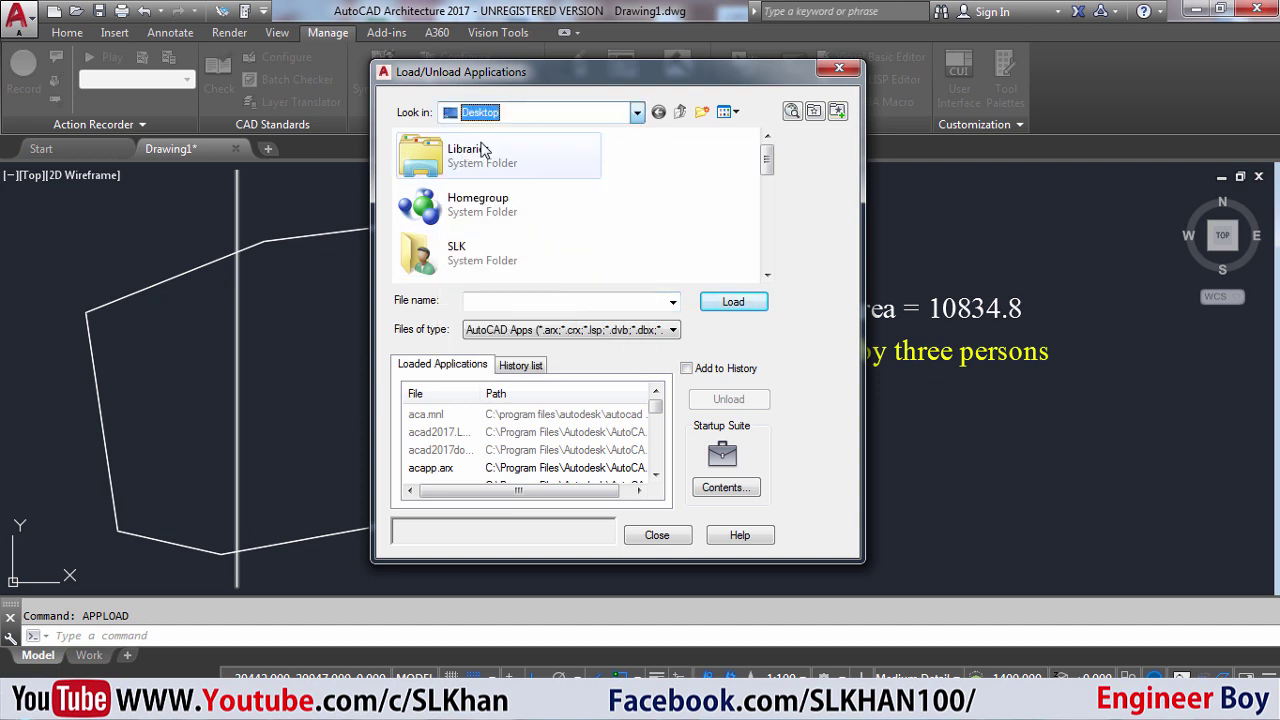
left_click(484, 246)
scroll(484, 246, "down", 3)
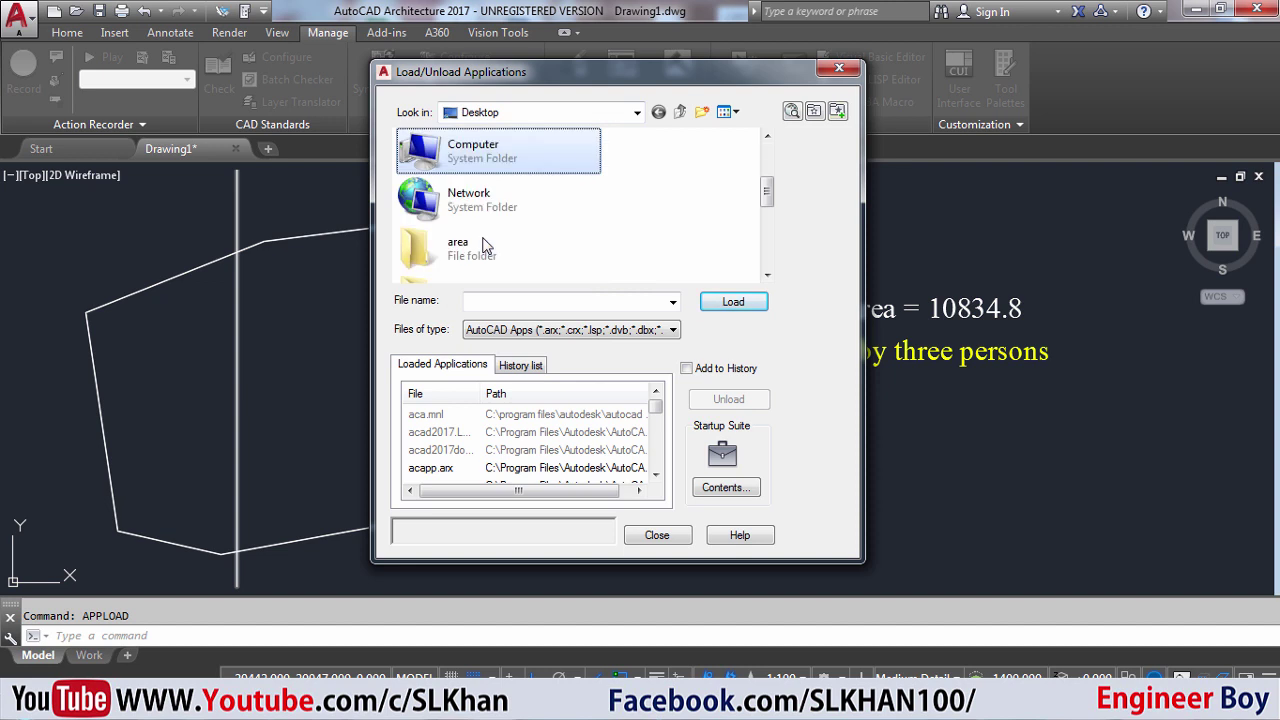
scroll(502, 284, "down", 1)
left_click(500, 278)
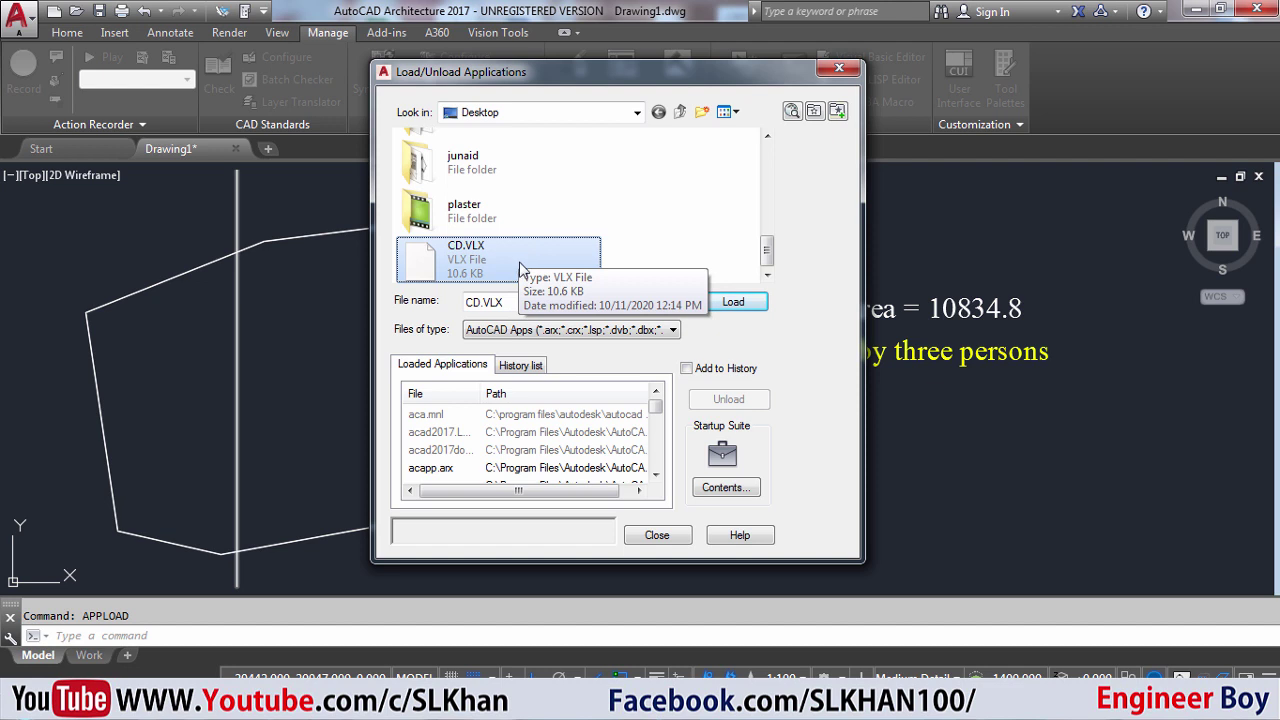
left_click(744, 304)
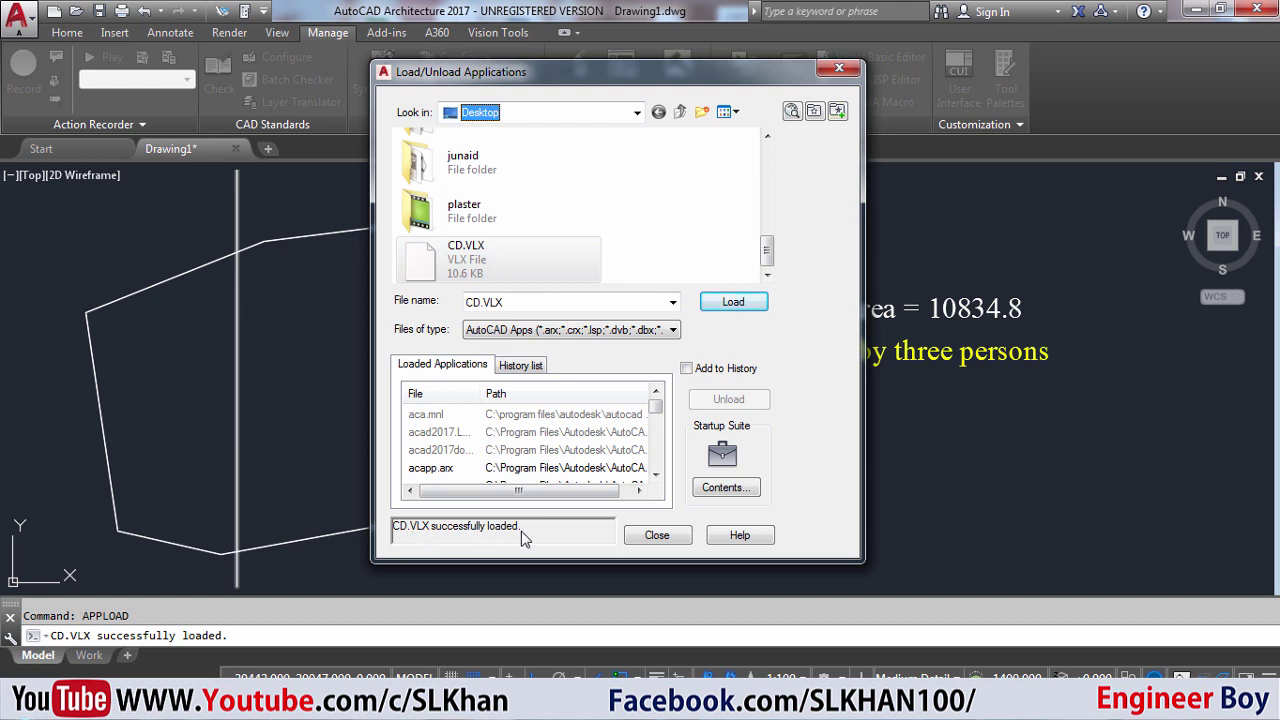
left_click(667, 536)
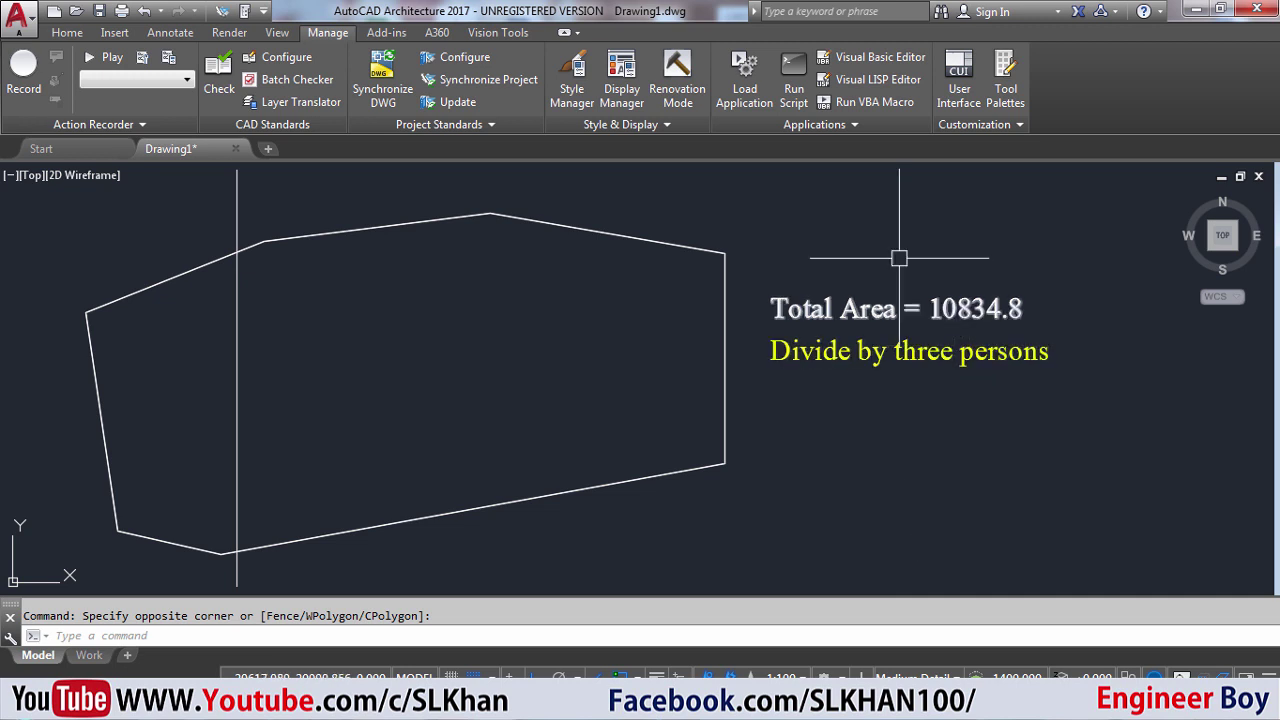
Launch Windows Calculator from the Start menu and move its window aside
key("super")
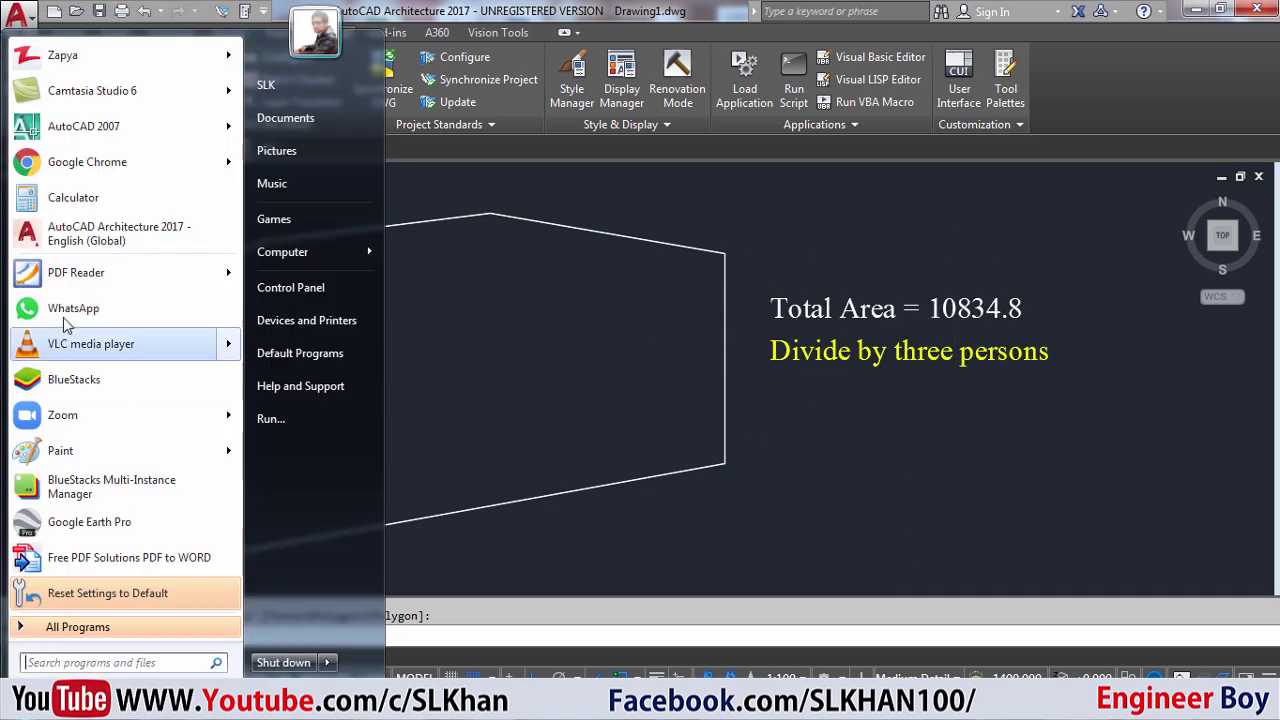
left_click(70, 198)
left_click_drag(617, 125, 589, 129)
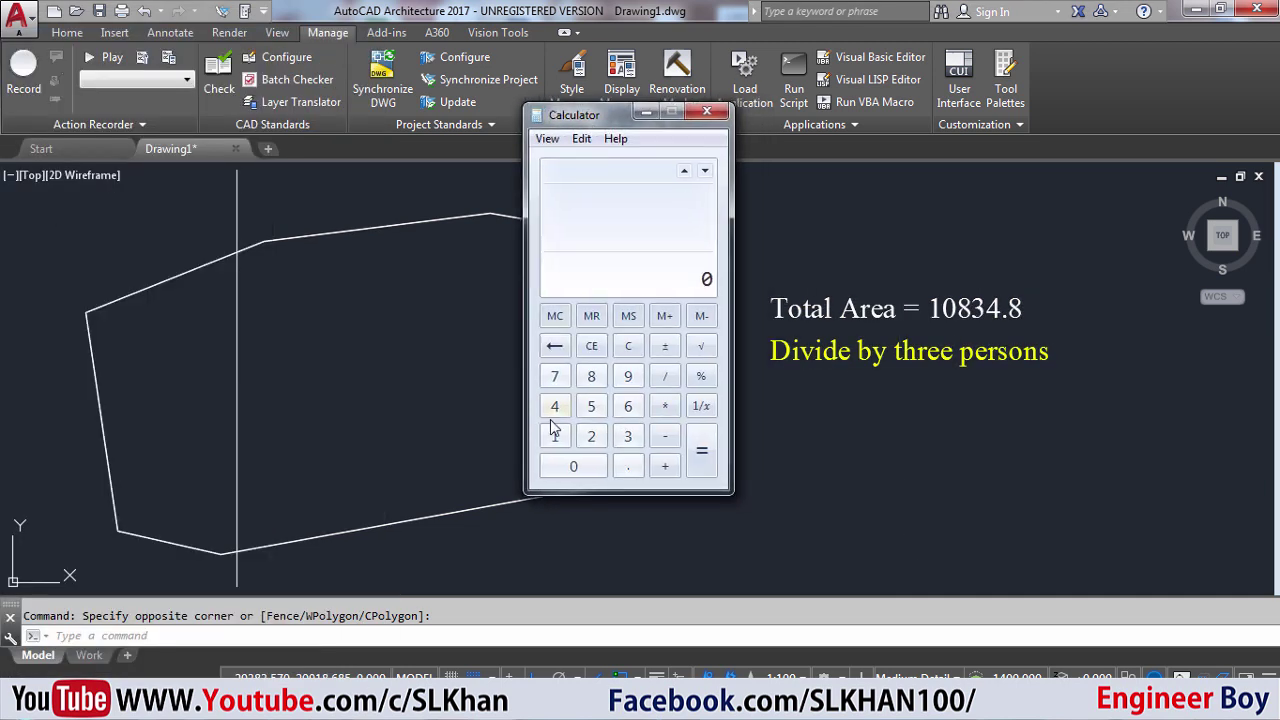
Compute 10834.8 / 3 = 3611.6 per person, then return to the drawing
left_click(555, 436)
left_click(562, 469)
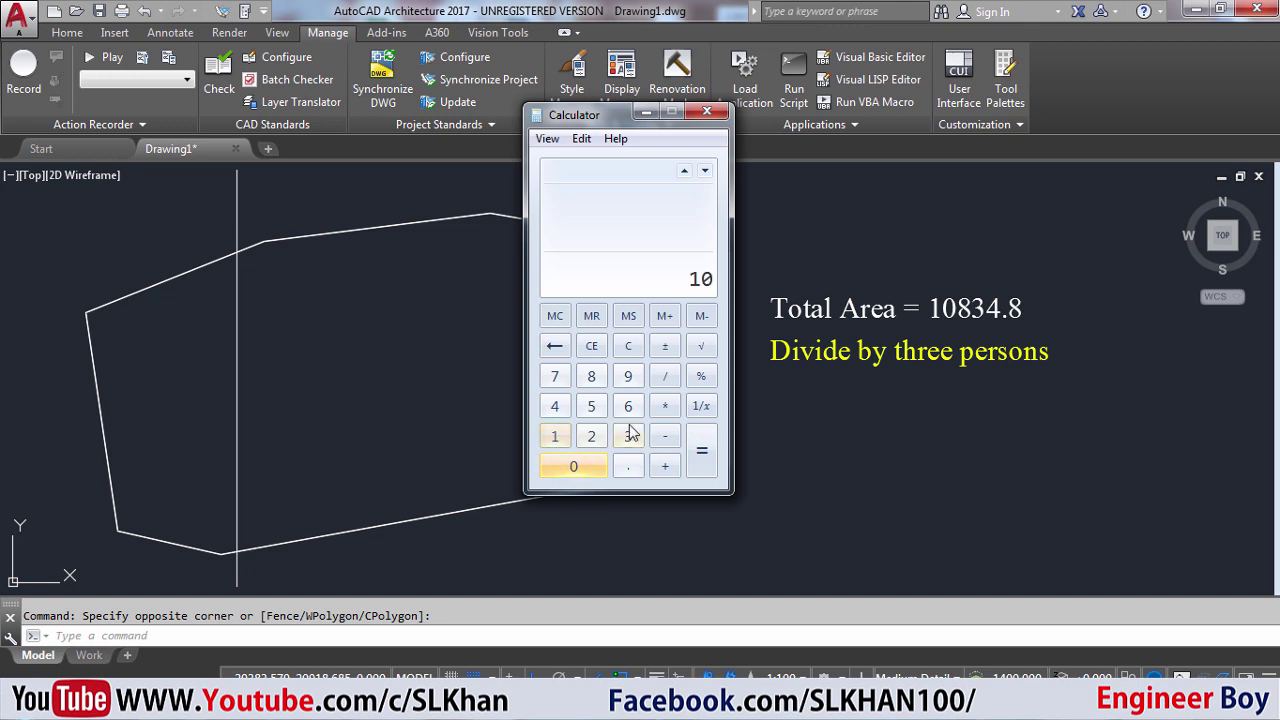
left_click(591, 377)
left_click(629, 440)
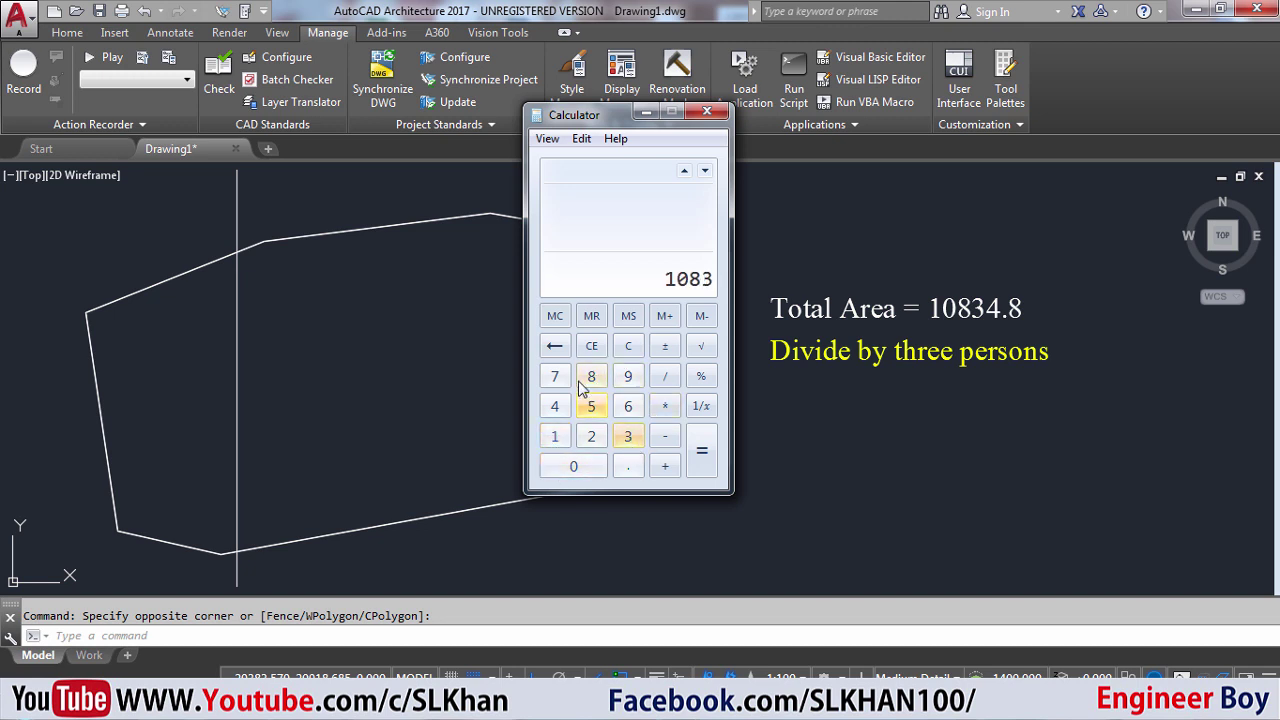
left_click(555, 406)
left_click(628, 466)
left_click(591, 377)
left_click(666, 377)
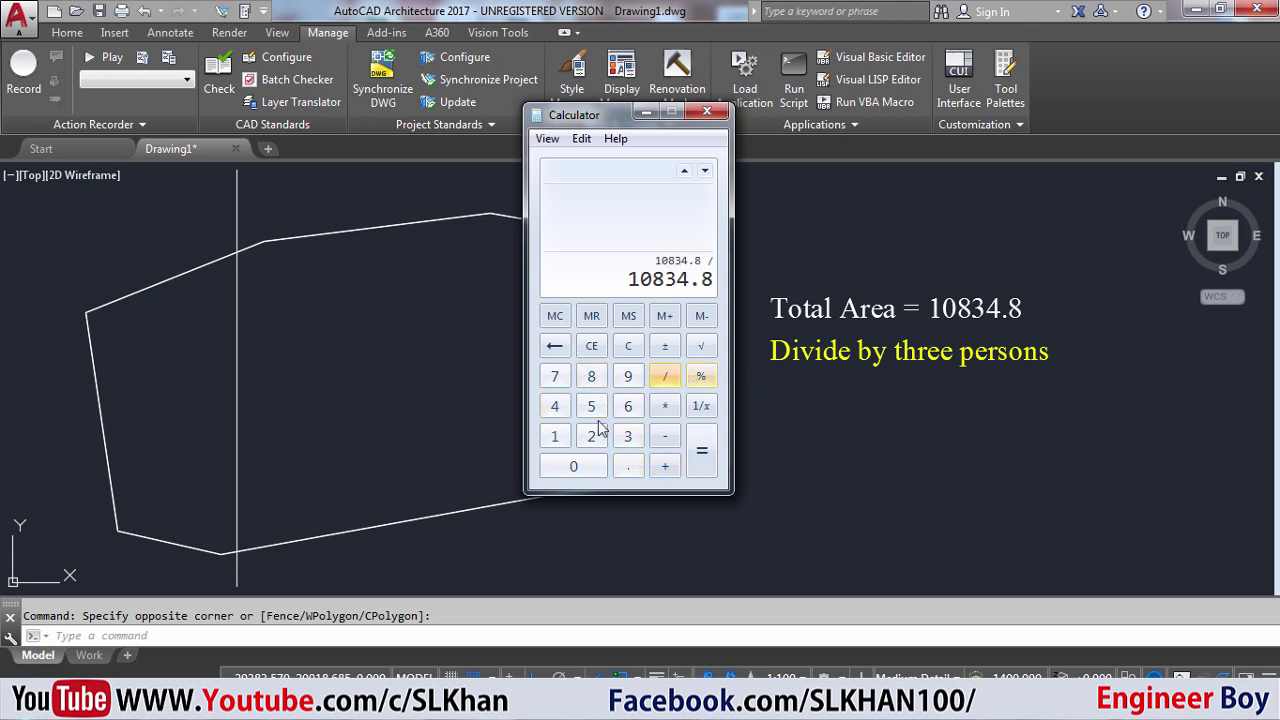
left_click(628, 437)
left_click(708, 456)
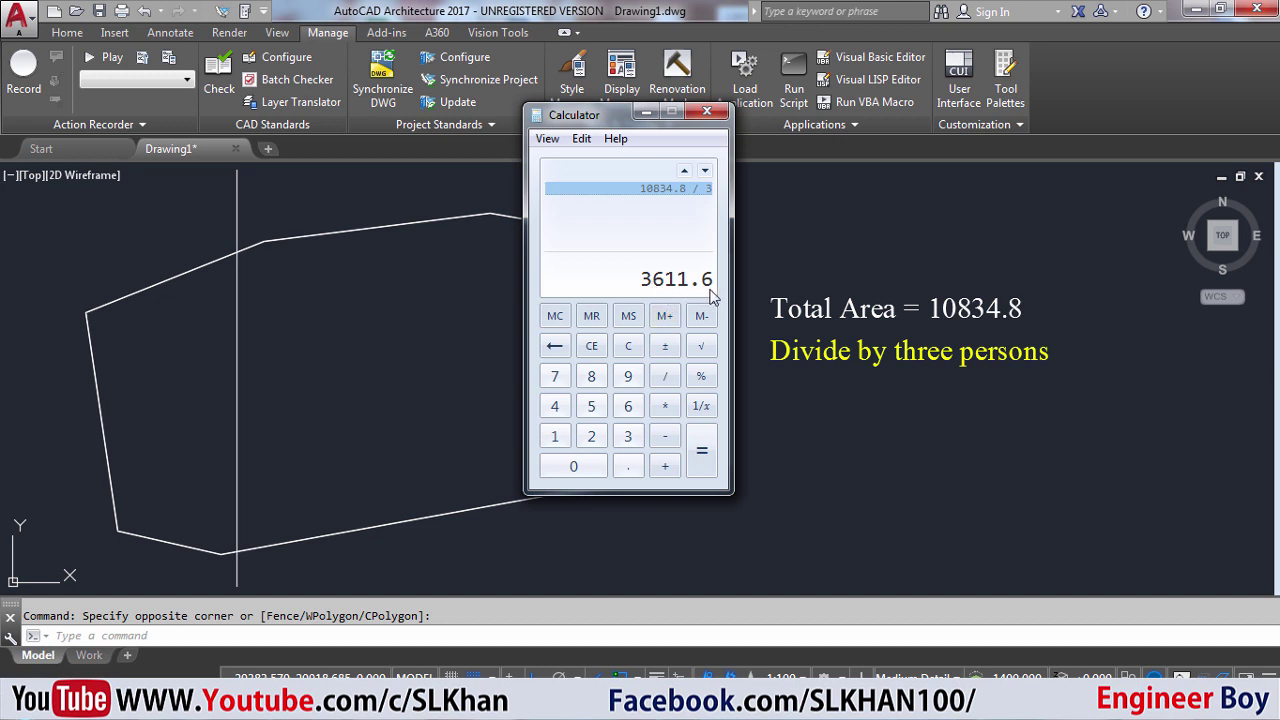
left_click(394, 342)
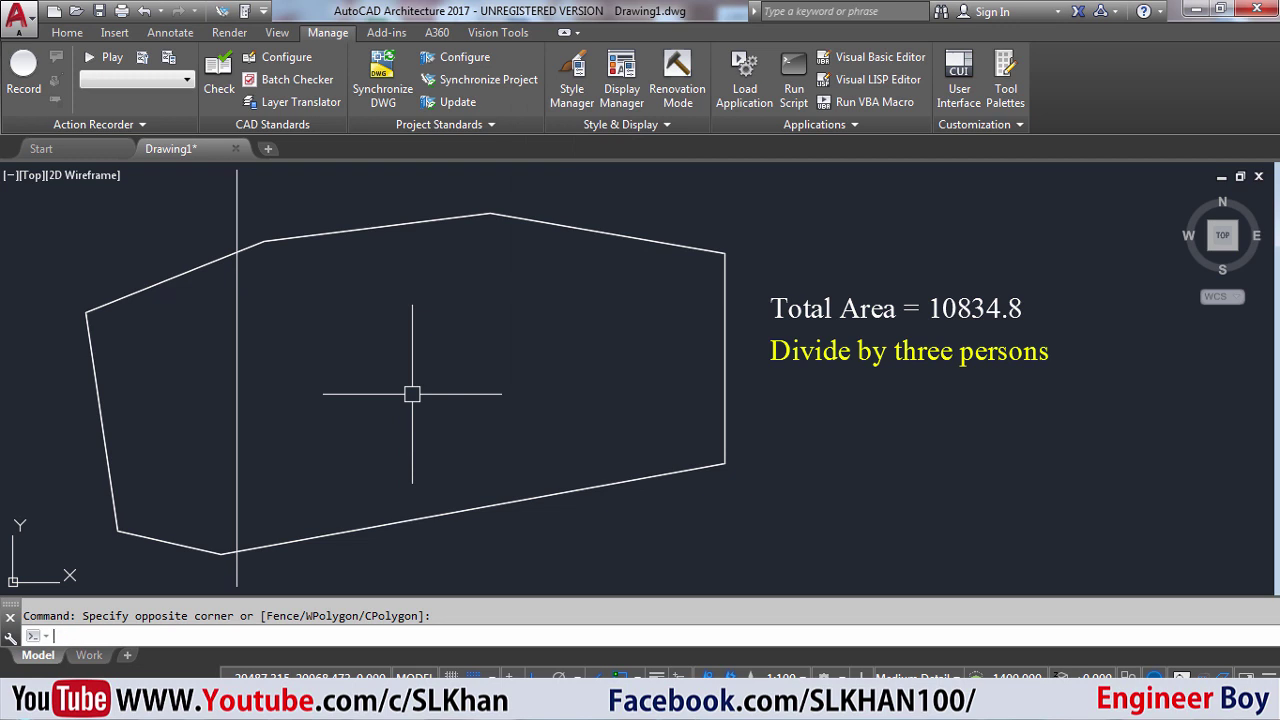
Start CD, picking the polygon, the vertical line as divider, and the left side as parcel side
key("Return")
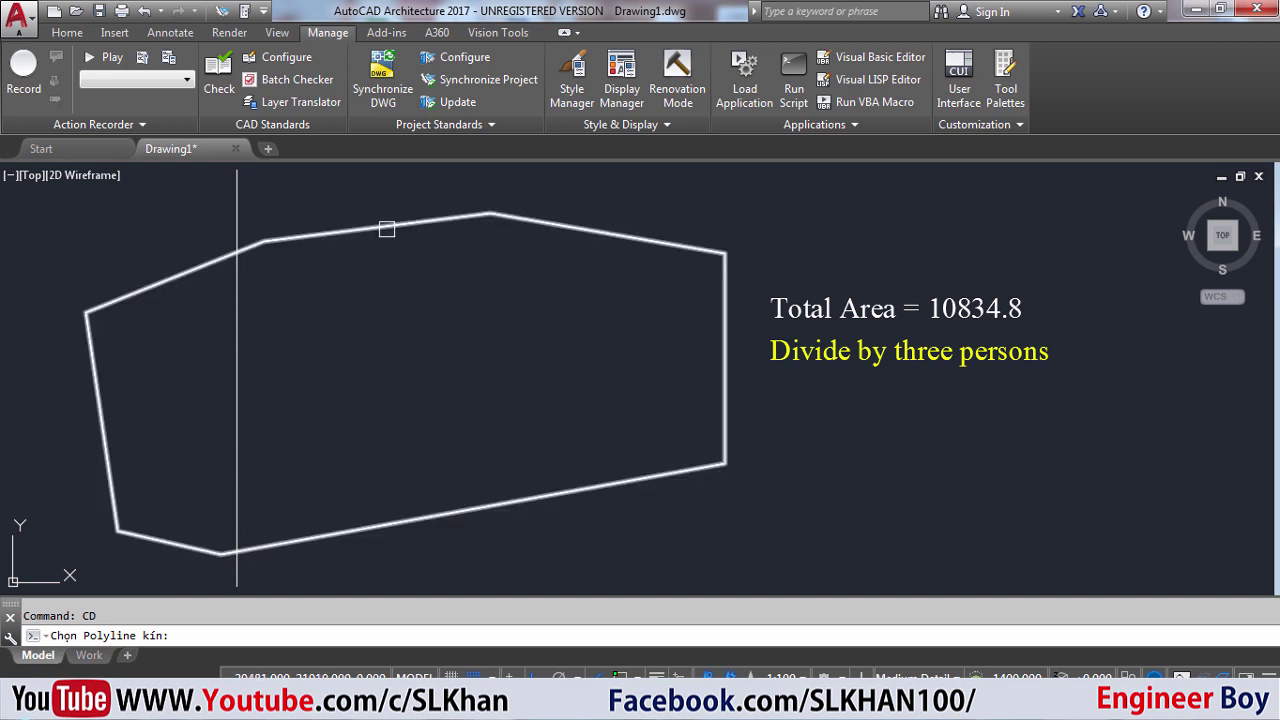
left_click(553, 221)
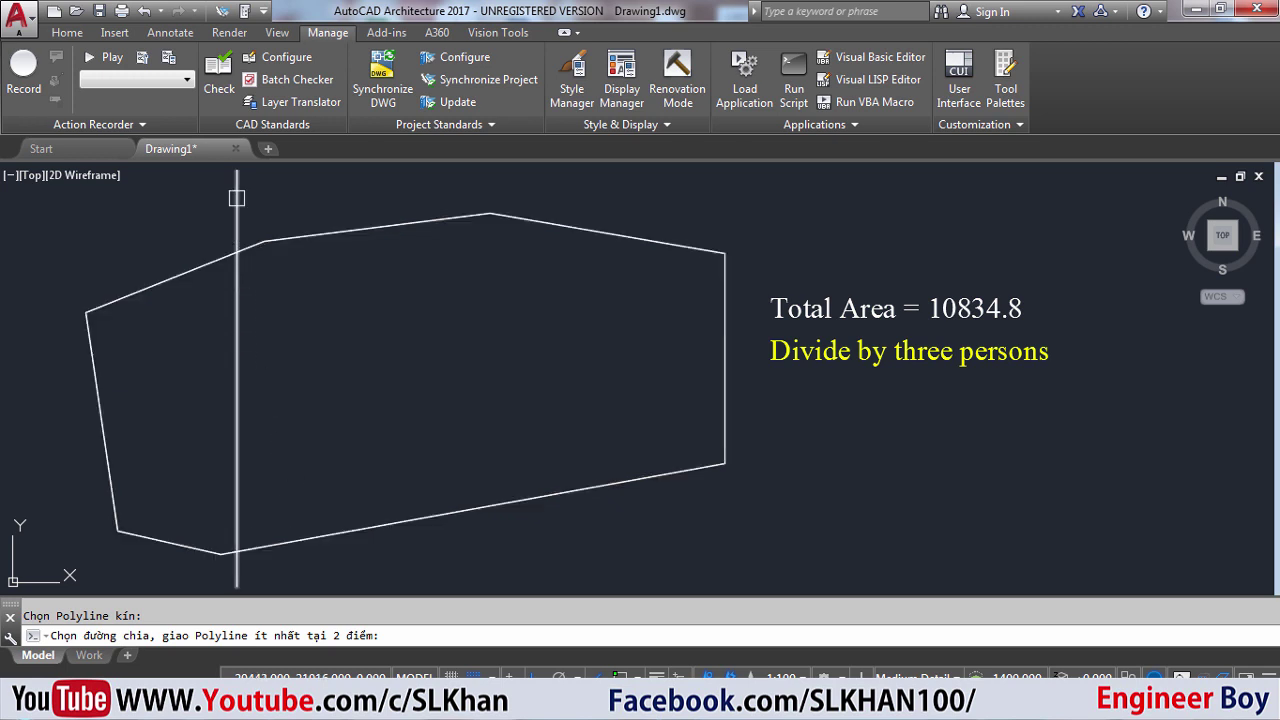
left_click(232, 289)
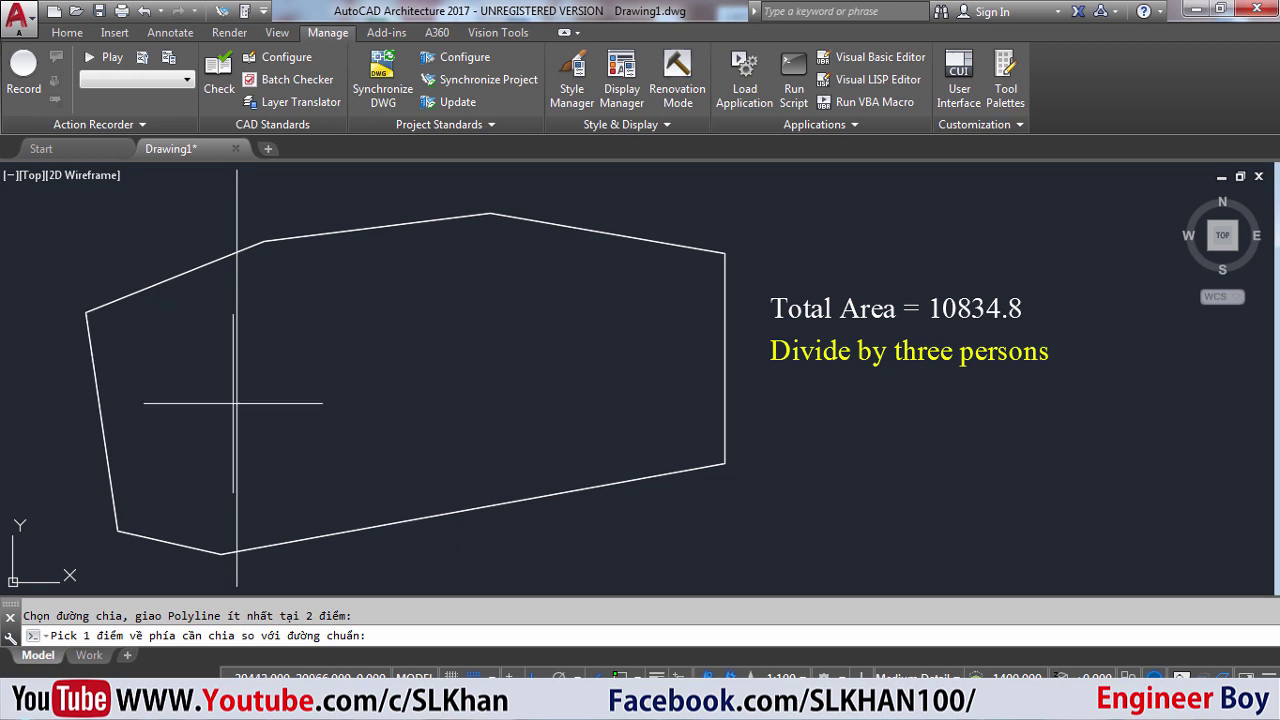
left_click(177, 380)
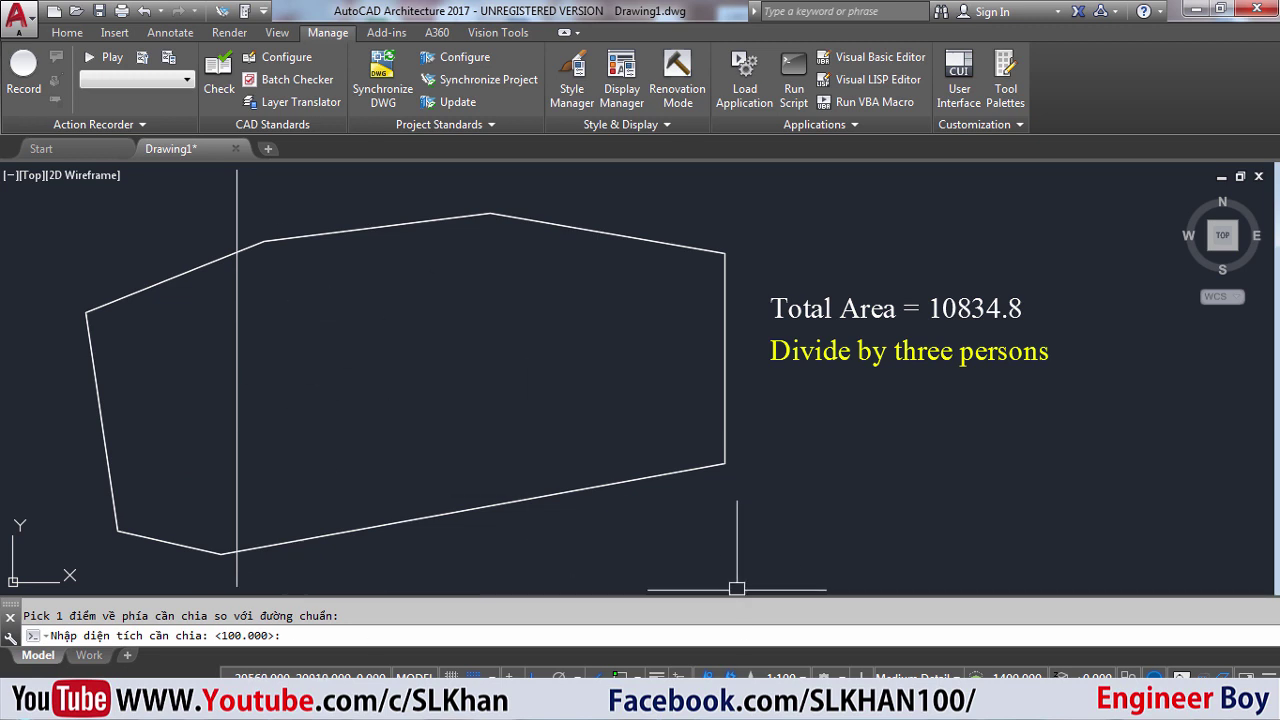
Enter the 3611.6 parcel area and choose to shift the divider parallel to itself
left_click(749, 629)
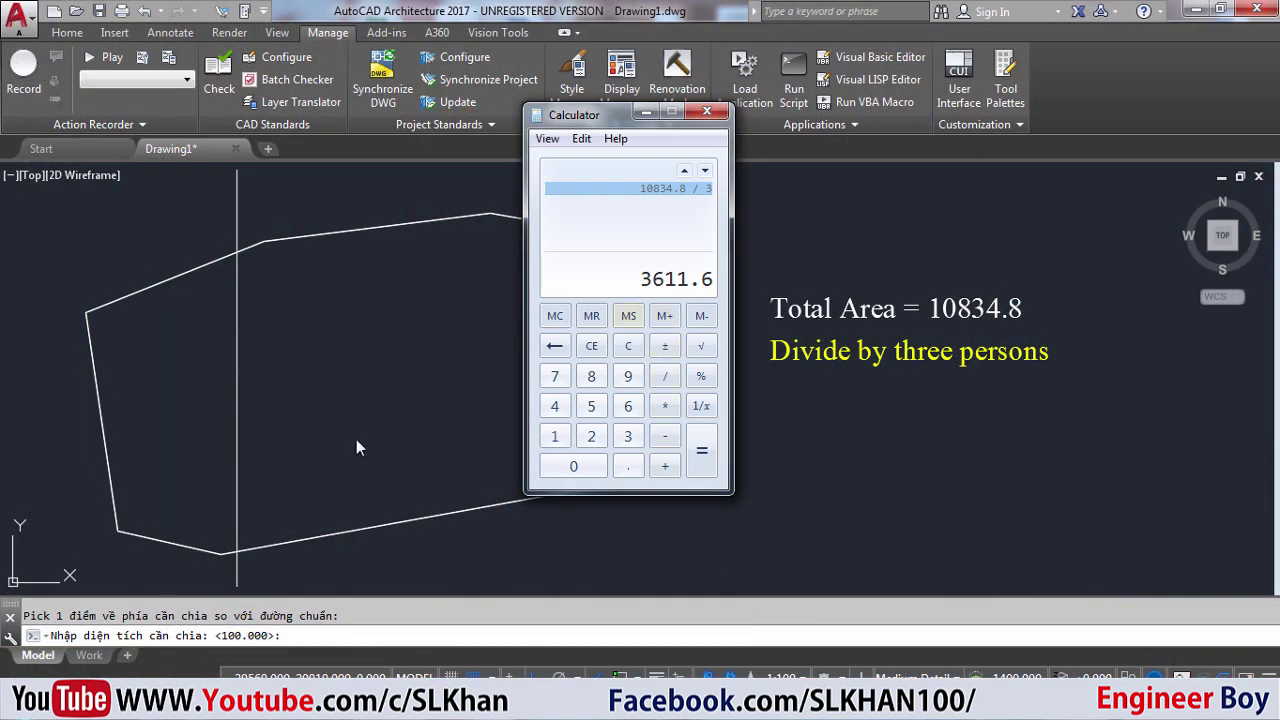
left_click(296, 634)
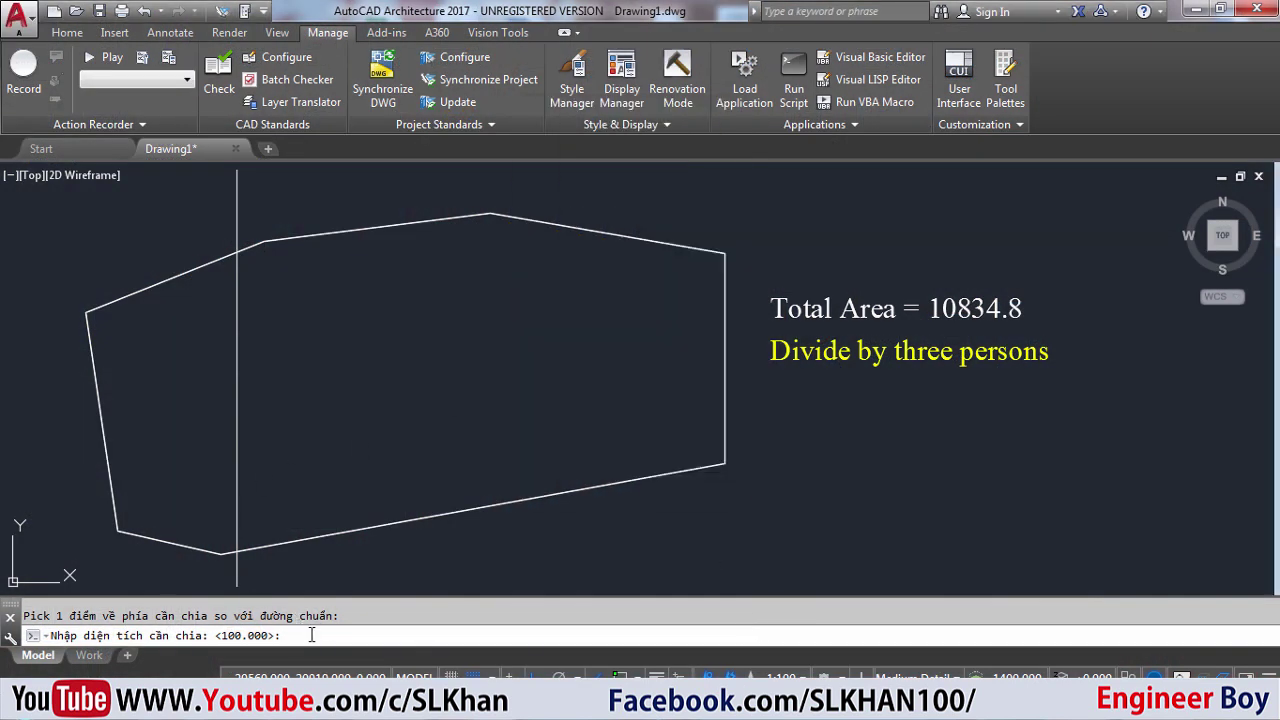
type("3611.6")
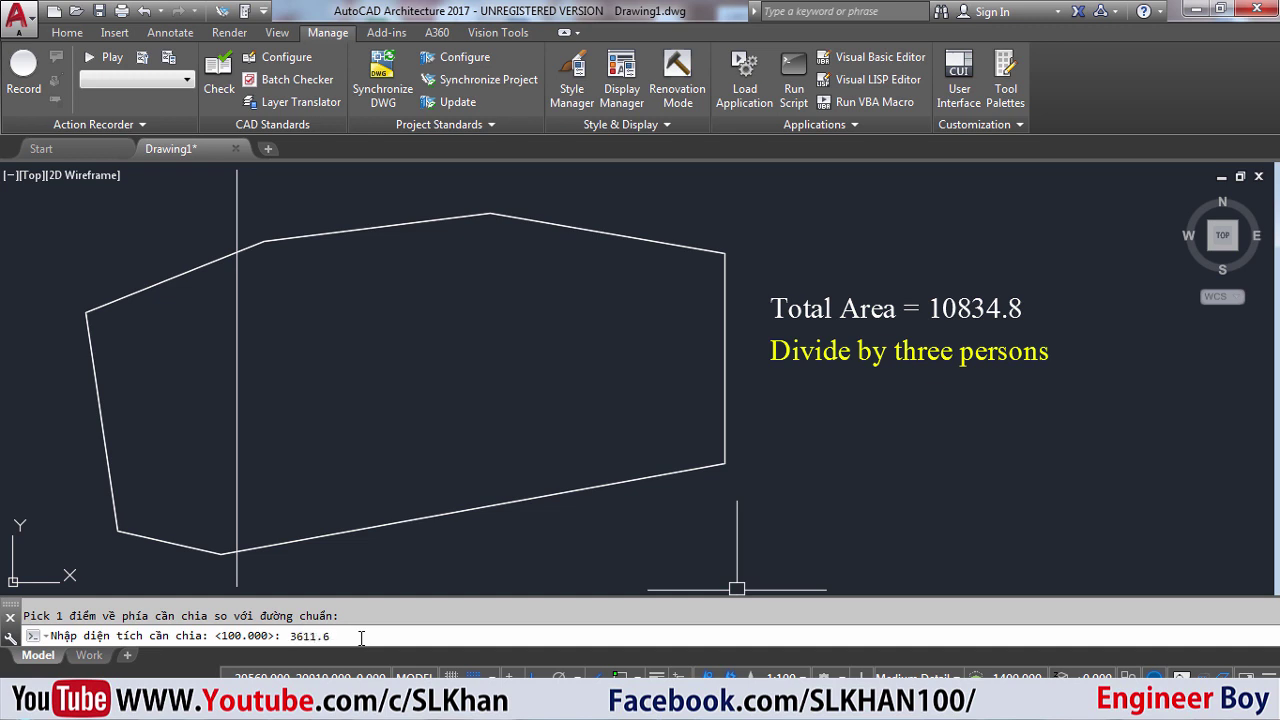
key("Return")
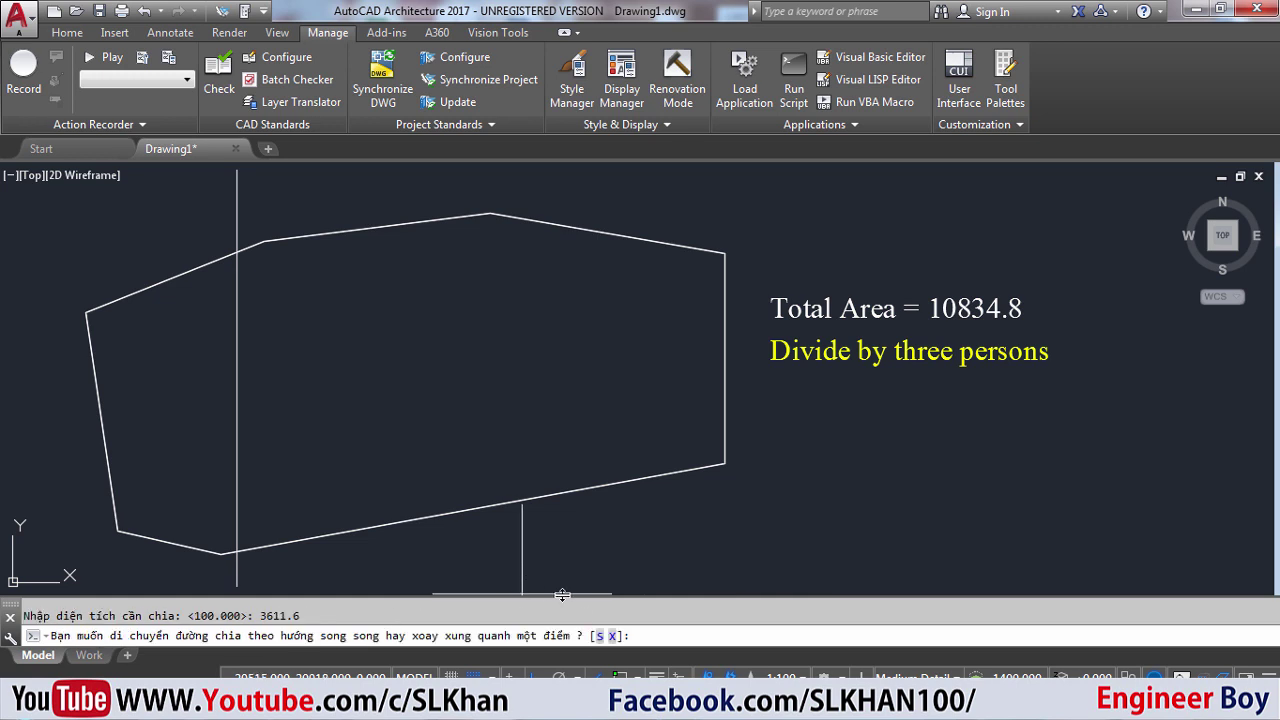
left_click(600, 636)
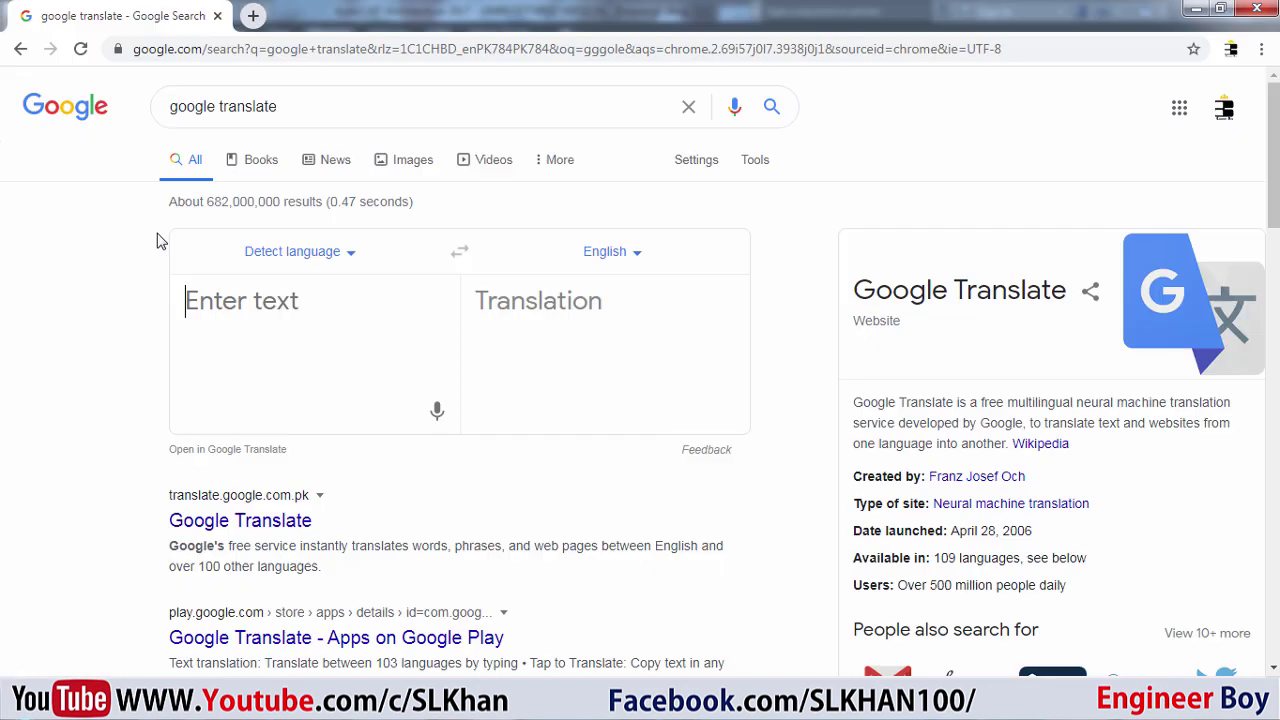
Translate the Vietnamese word 'xong' in Google Translate ('accomplished') and go back to AutoCAD
left_click(236, 305)
type("xong")
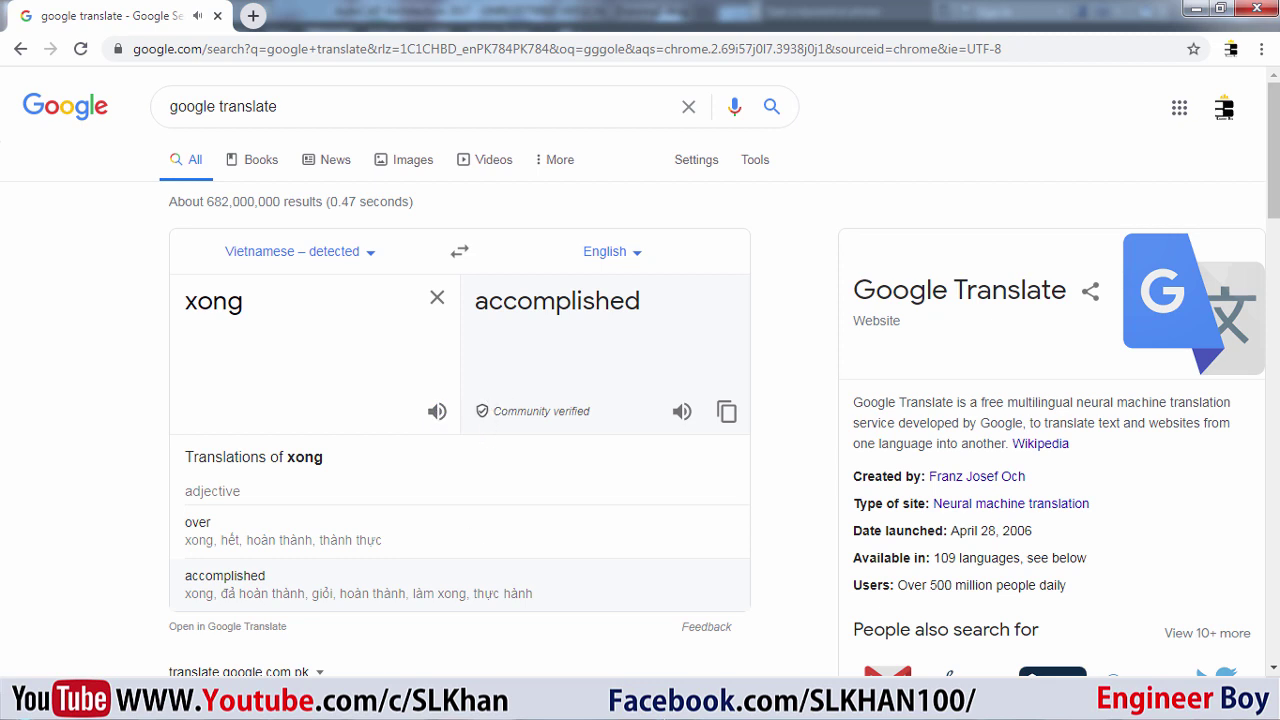
left_click(630, 700)
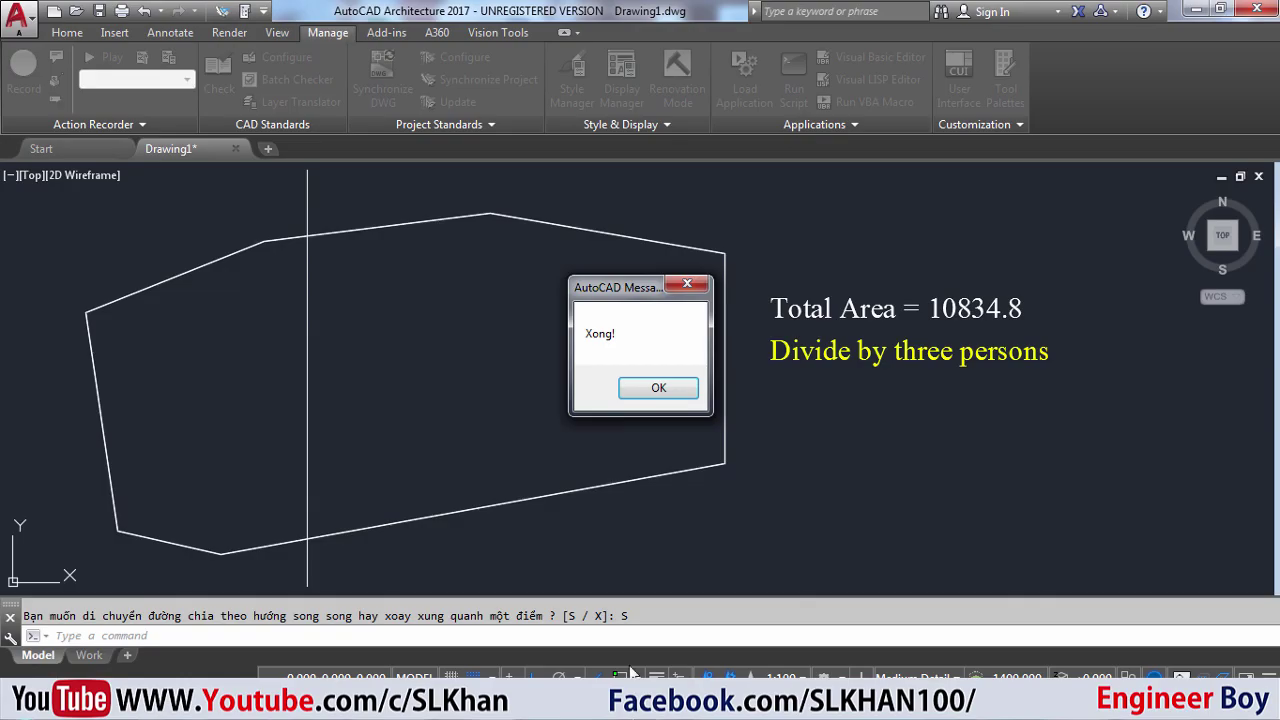
Dismiss the 'Xong!' message and recheck the 3611.6 value in Calculator
left_click(659, 390)
left_click(245, 420)
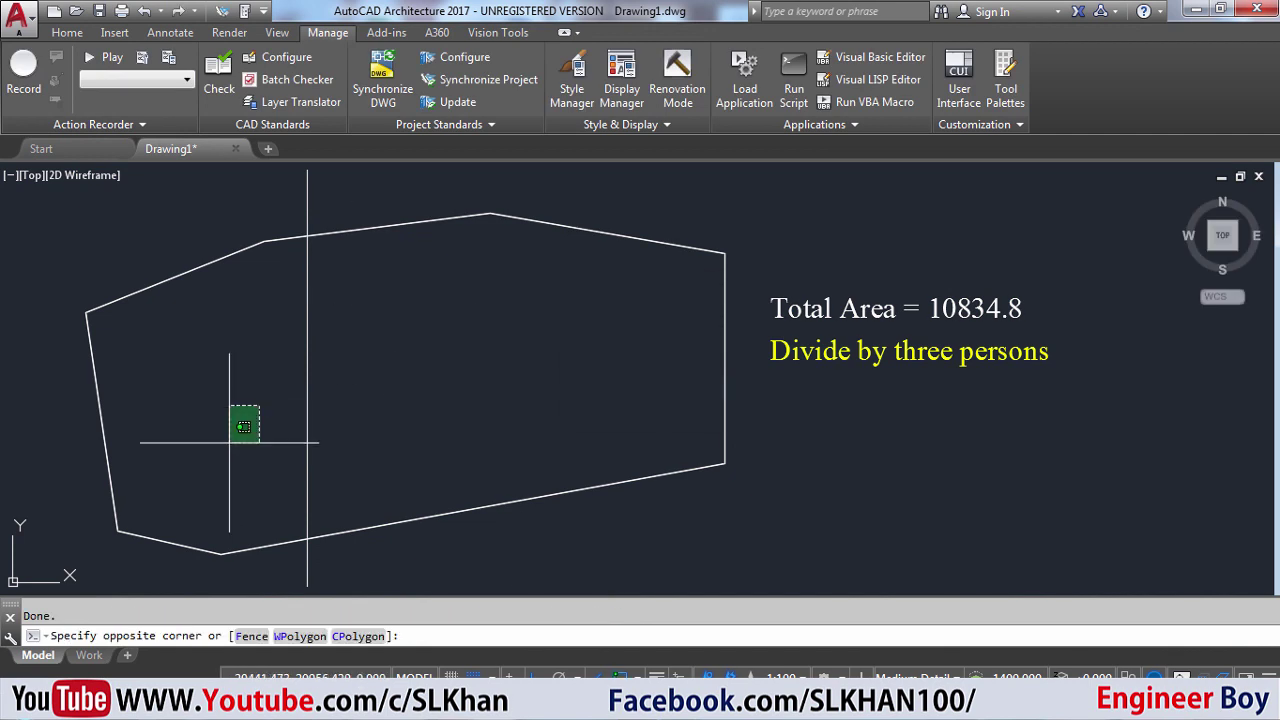
mouse_move(715, 634)
left_click(759, 578)
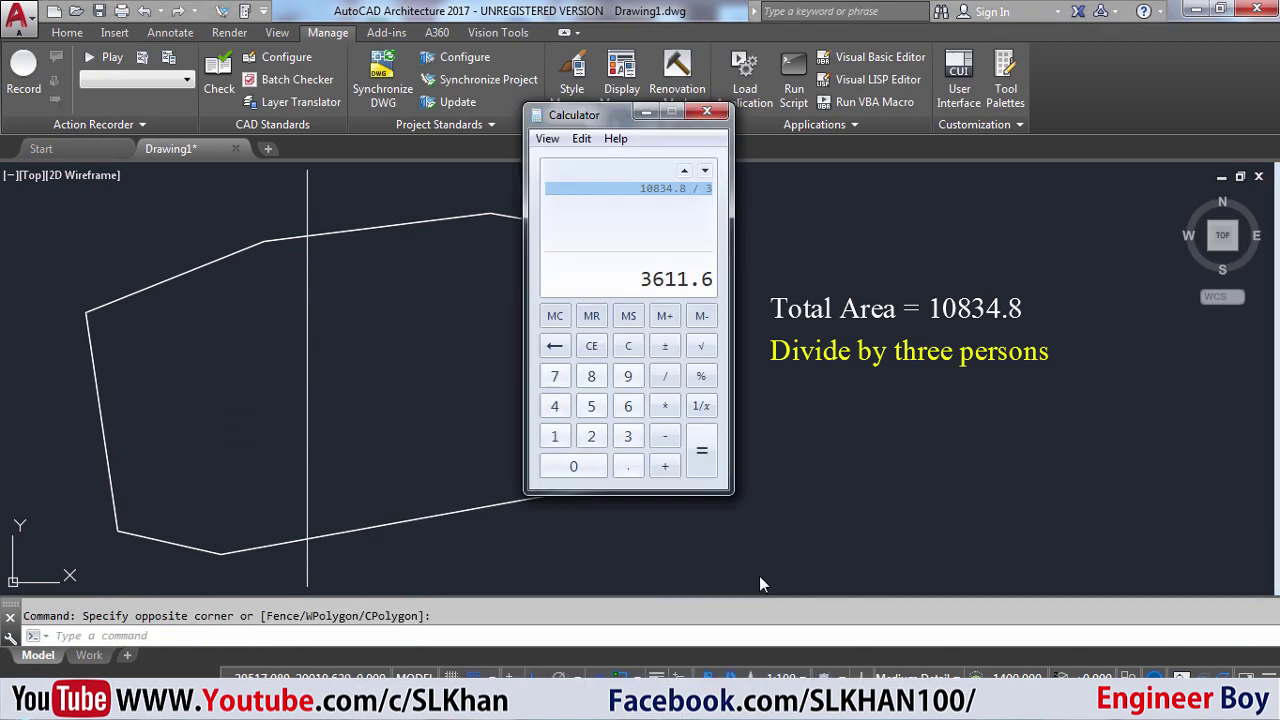
left_click(230, 371)
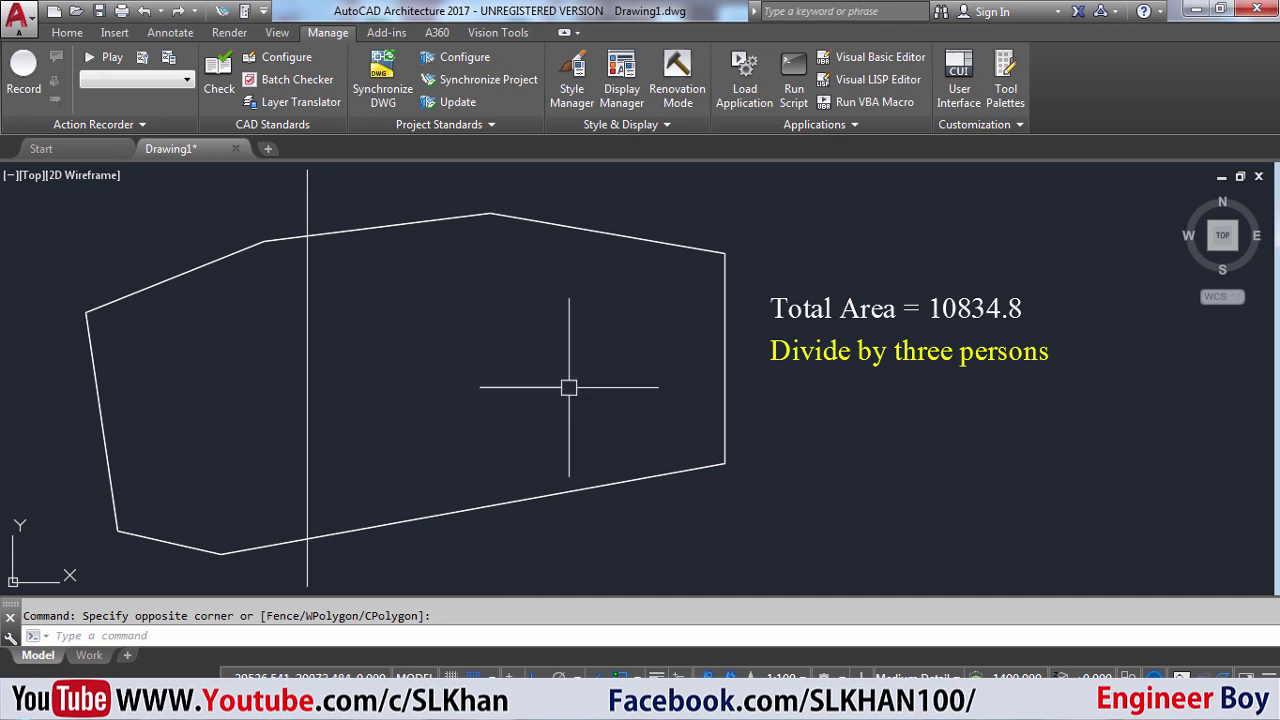
Copy the vertical divider from its midpoint to a spot further right inside the polygon
left_click(309, 392)
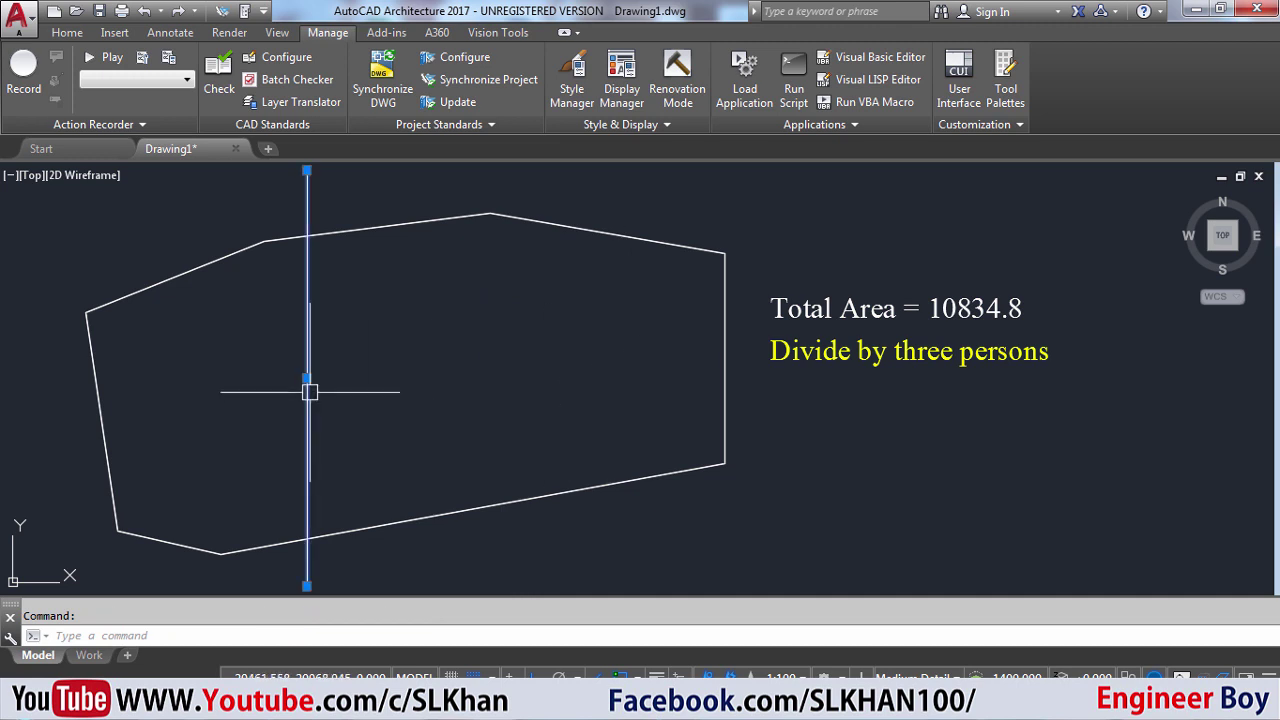
type("co")
key("Return")
left_click(309, 392)
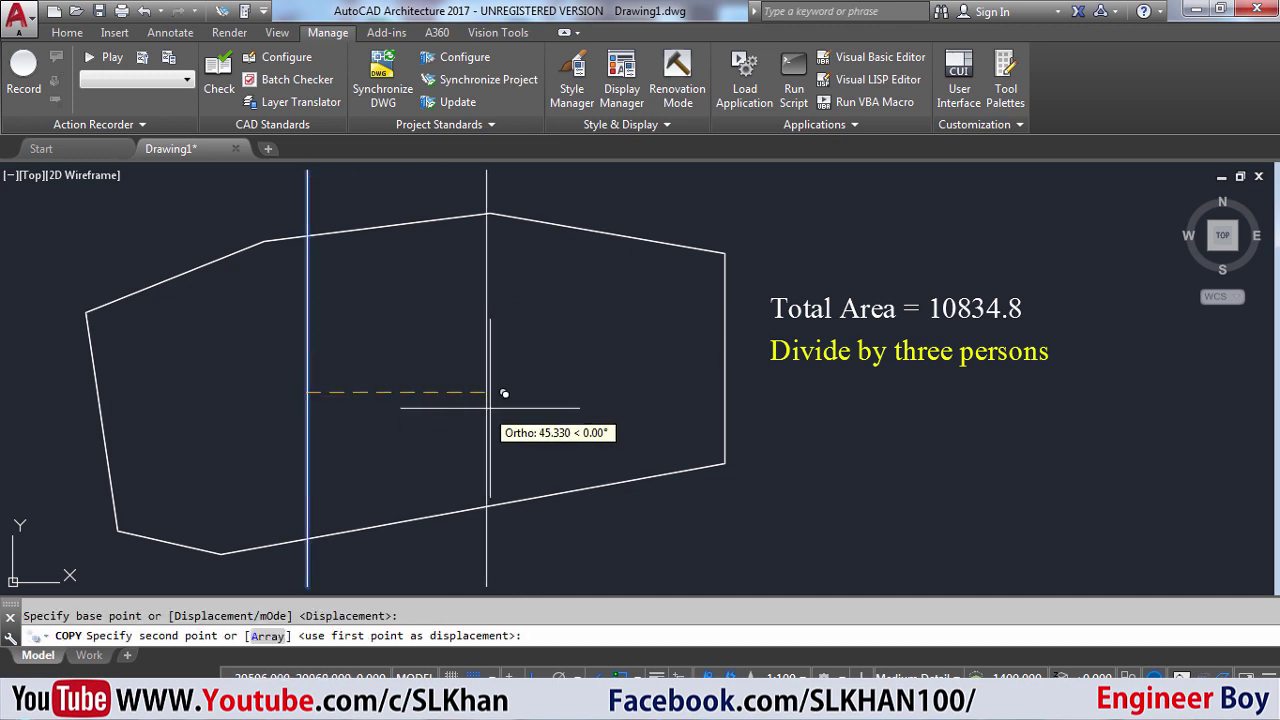
left_click(640, 392)
key("Escape")
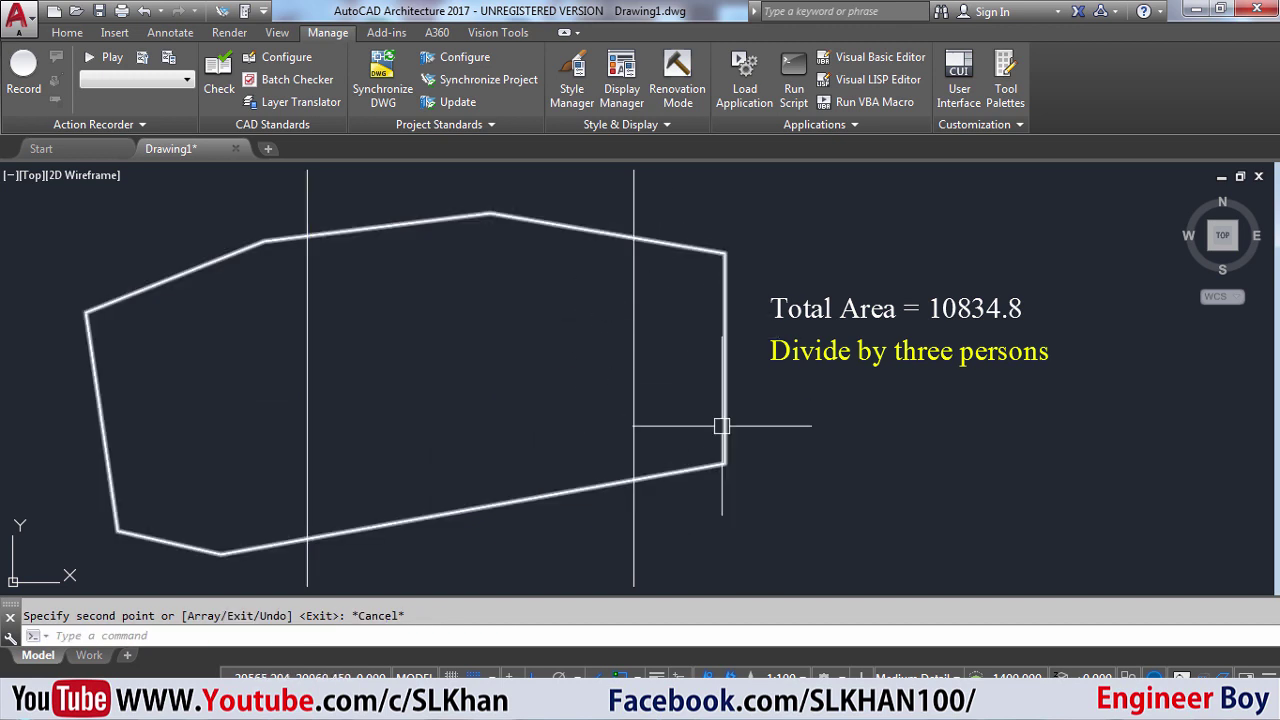
Run CD on the polygon with the second line as divider, a 3611.6 right-side parcel, shifted parallel
type("cd")
key("Return")
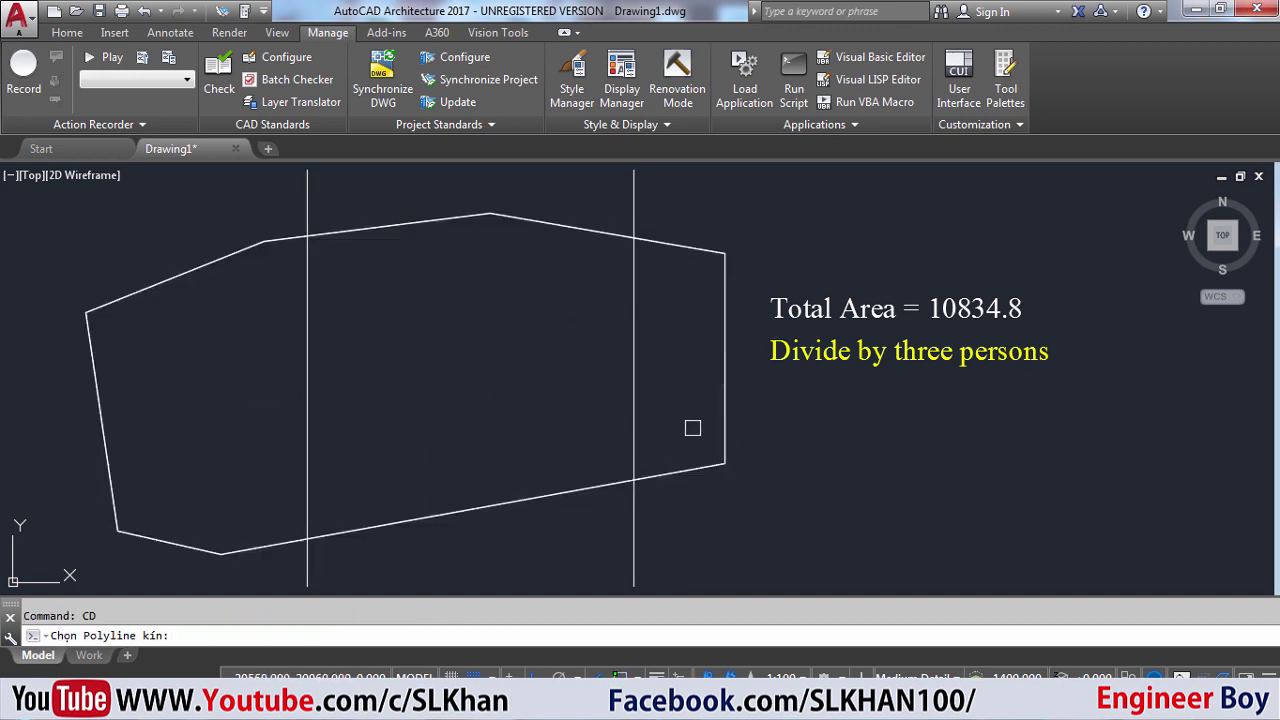
left_click(673, 250)
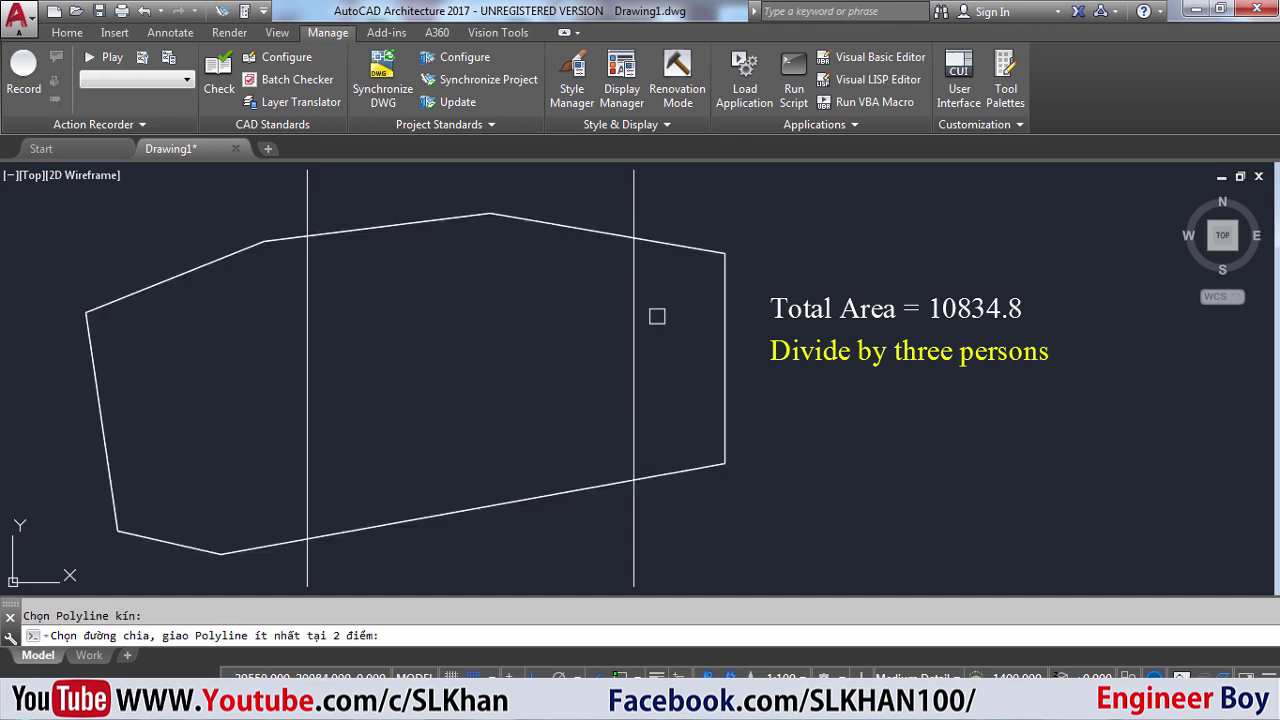
left_click(641, 206)
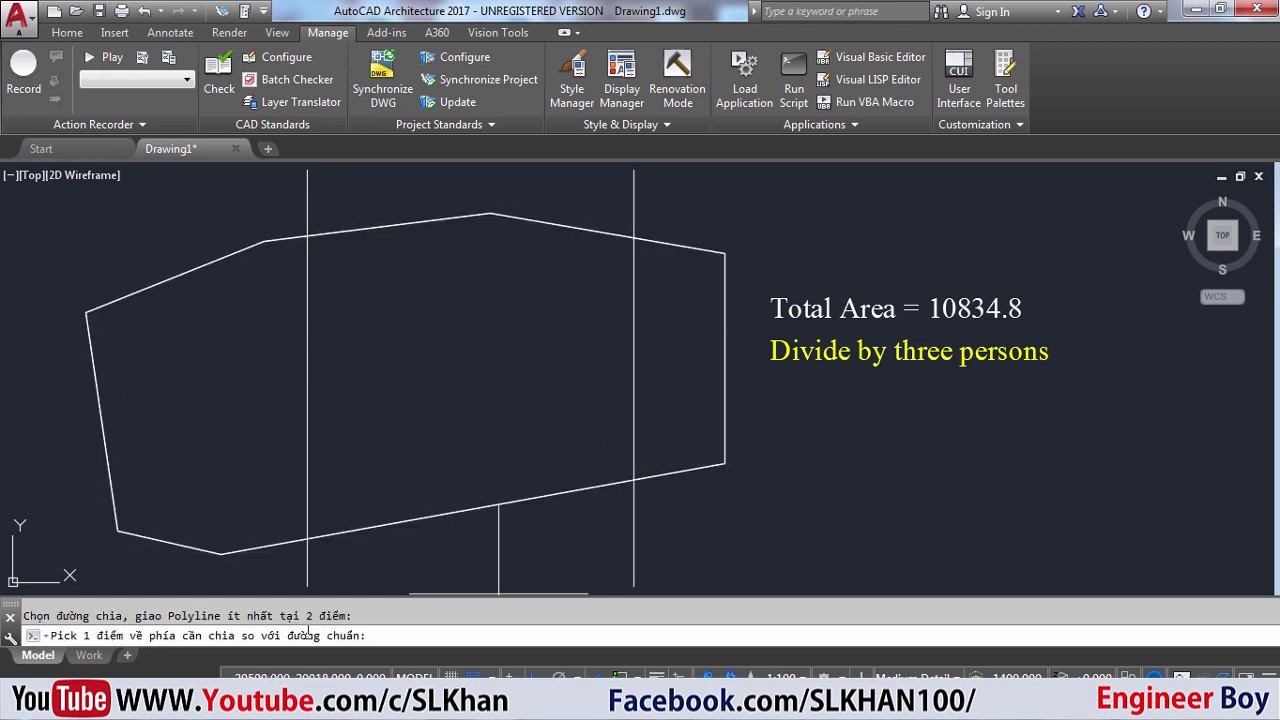
left_click(663, 331)
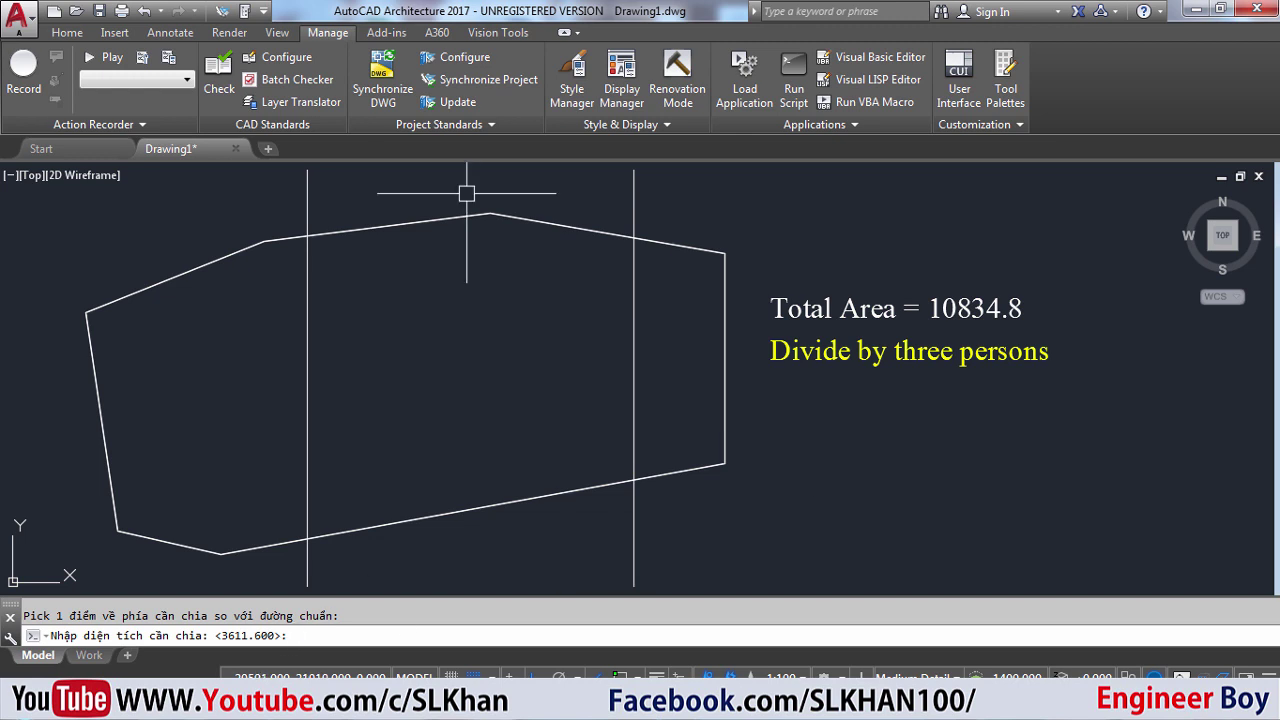
key("Return")
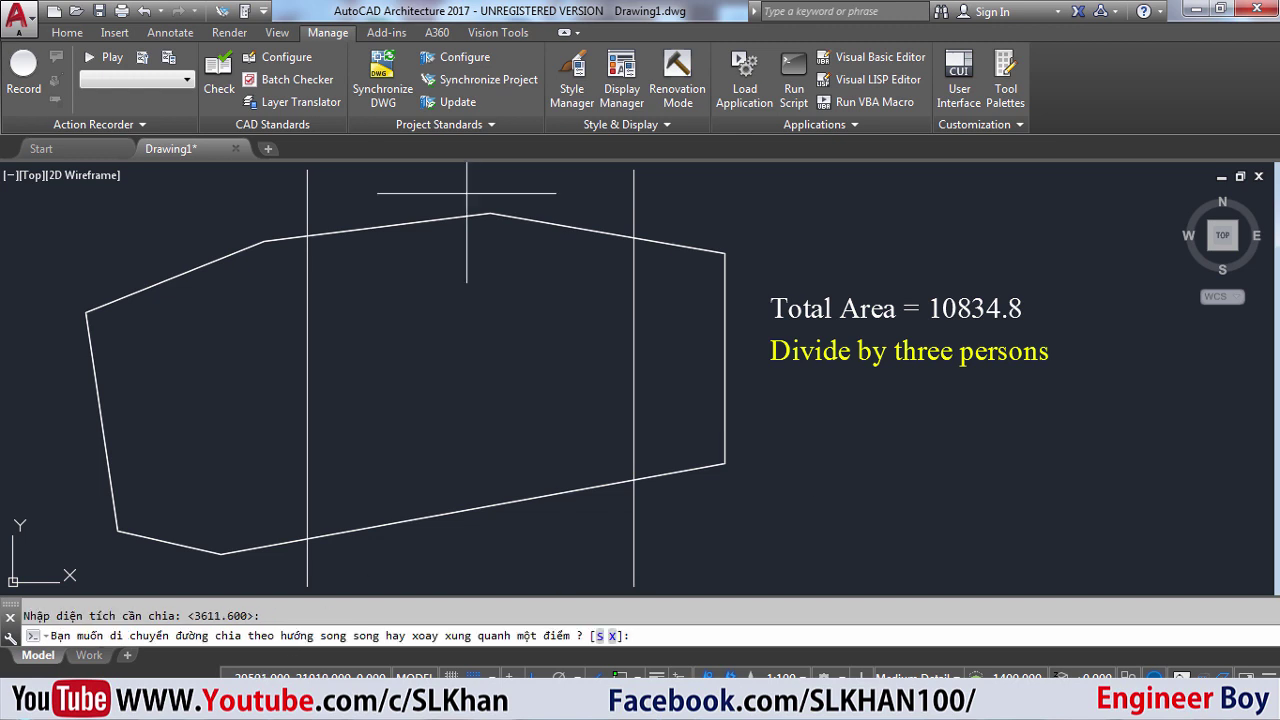
left_click(599, 636)
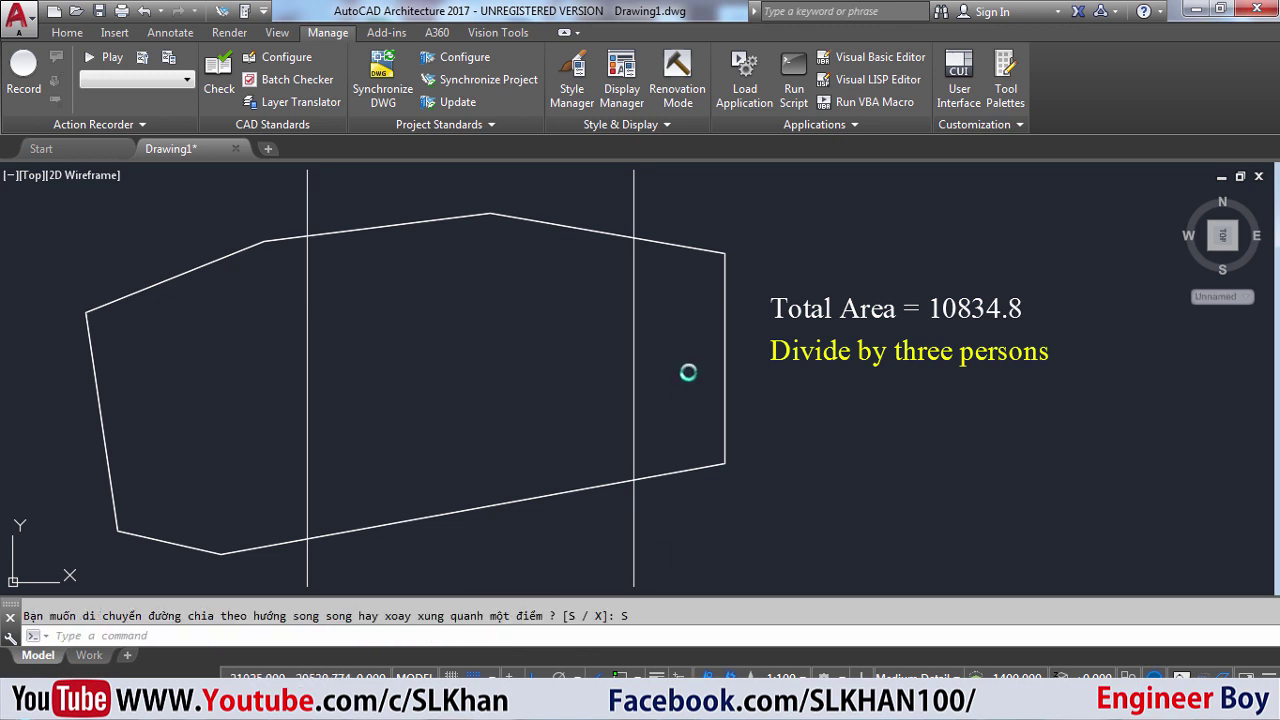